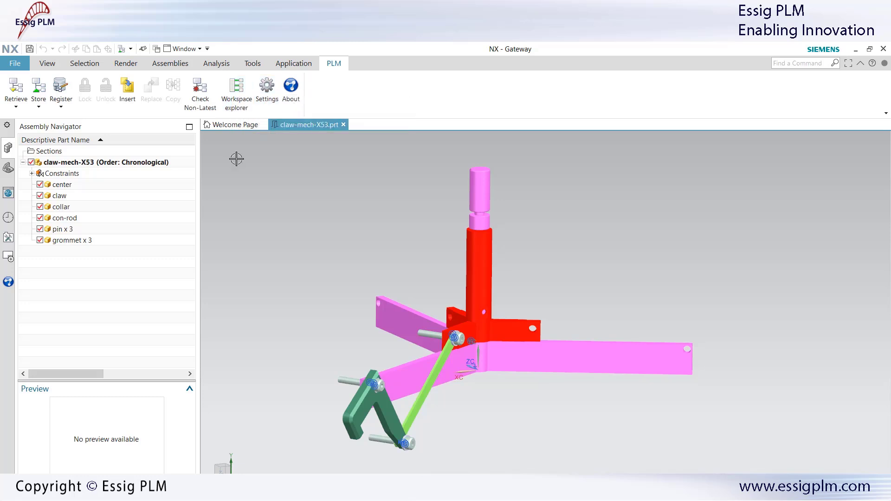
Step: Review the claw-mech-X53 assembly's properties, then browse the abrunt folder's part files
right_click(124, 163)
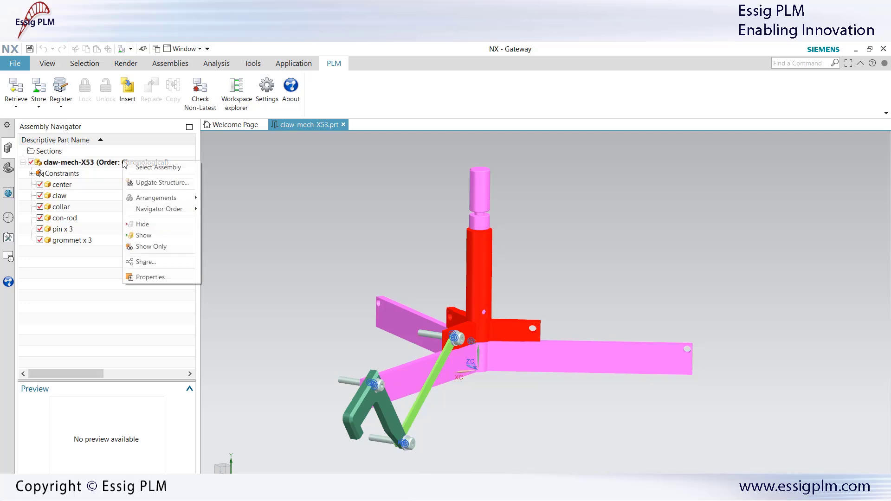
left_click(147, 278)
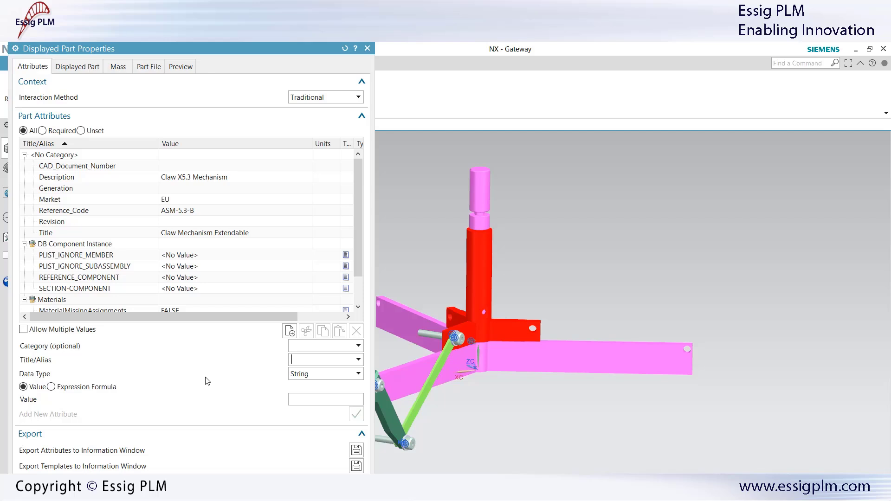
left_click(367, 48)
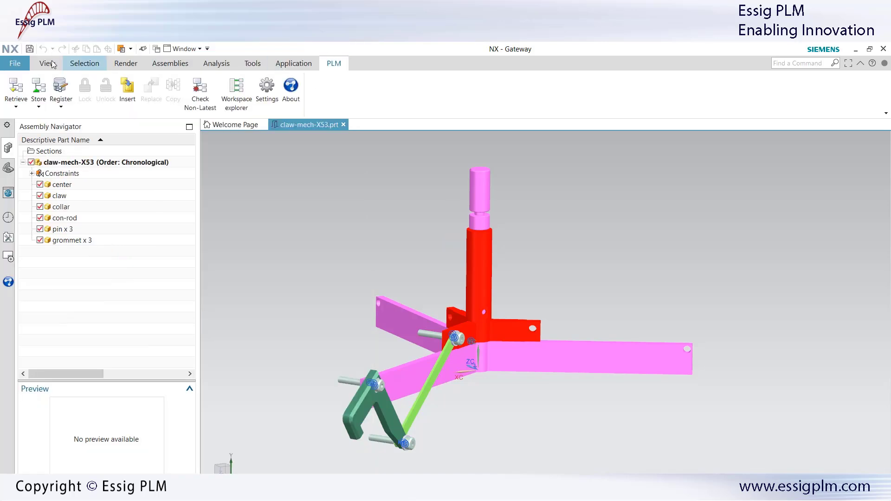
left_click(15, 63)
left_click(18, 87)
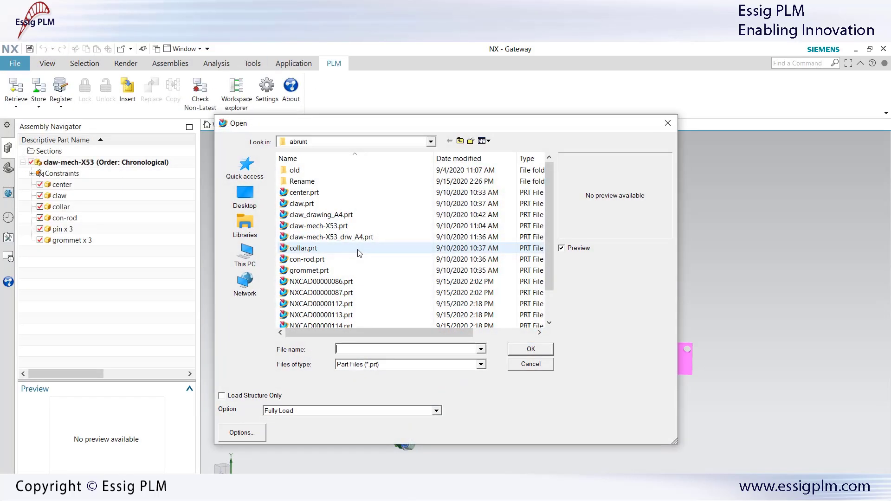
Step: Open claw-mech-X53_drw_A4, bring its title block into view, and check the drawing's properties
double_click(353, 235)
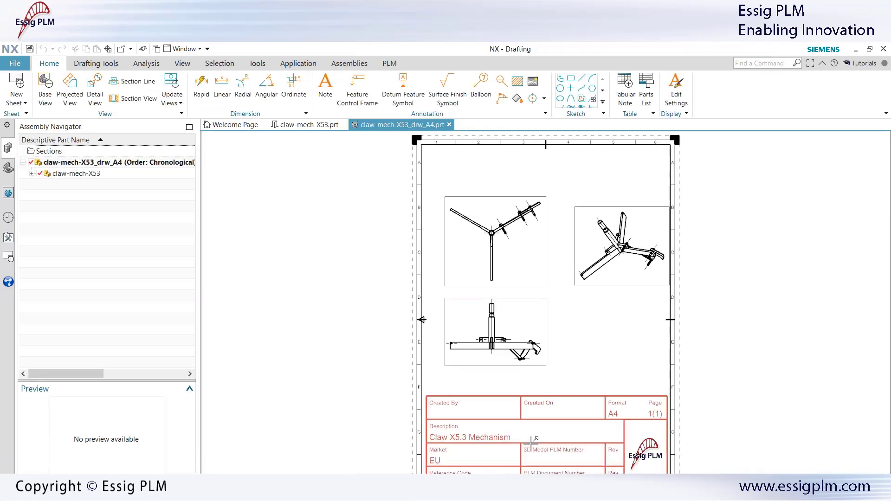
scroll(531, 441, "up", 4)
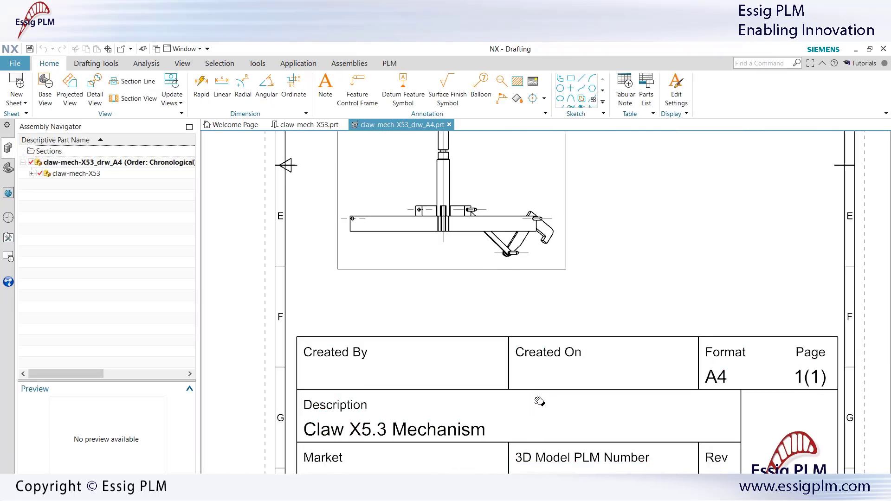
middle_click_drag(540, 402, 534, 331)
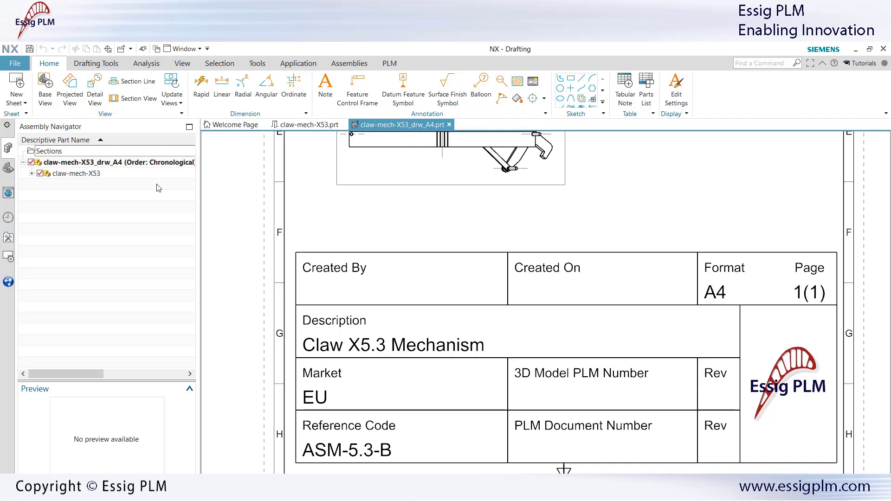
right_click(139, 163)
left_click(162, 278)
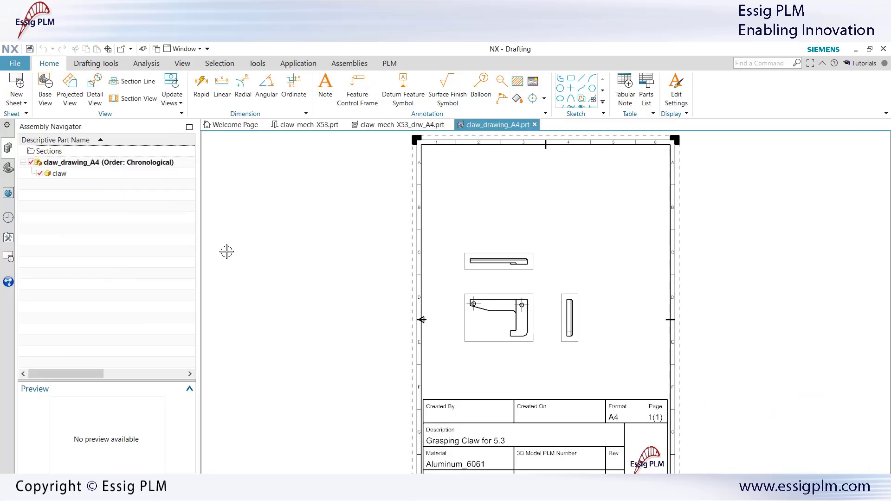
Step: Zoom into the claw drawing's title block, then close both drawings as Part Only
scroll(512, 390, "up", 3)
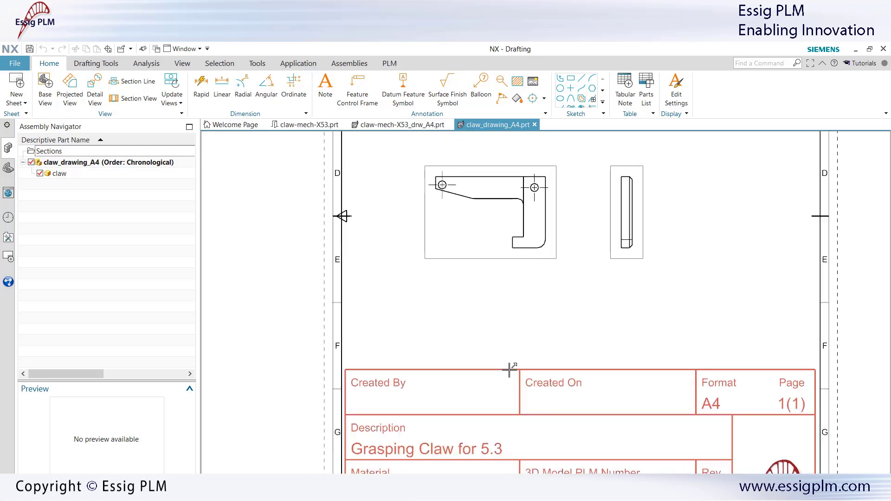
scroll(510, 367, "up", 3)
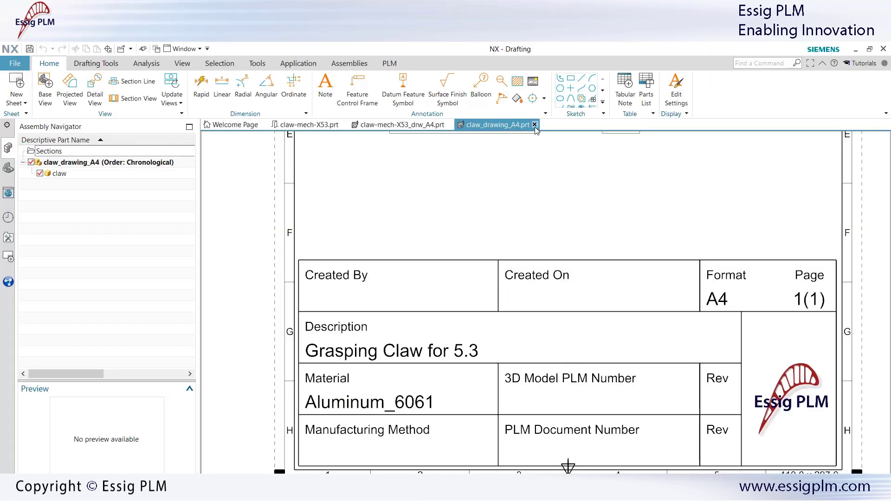
left_click(535, 125)
left_click(346, 300)
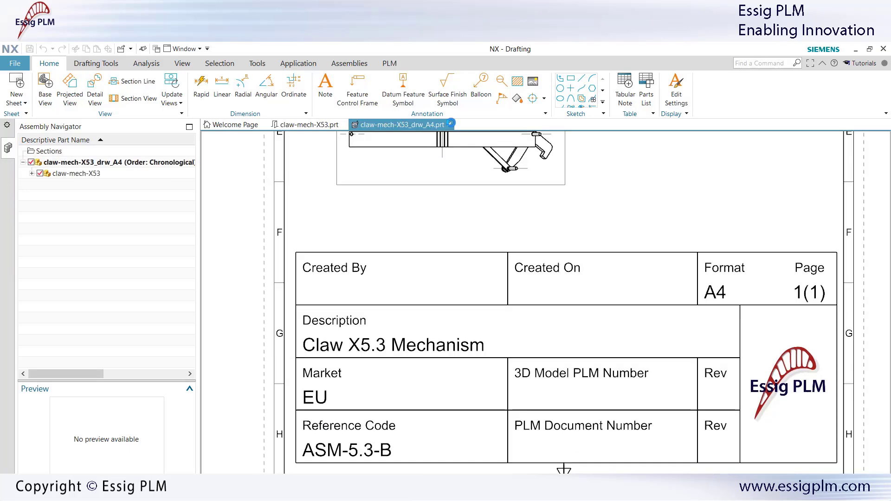
left_click(449, 124)
left_click(343, 301)
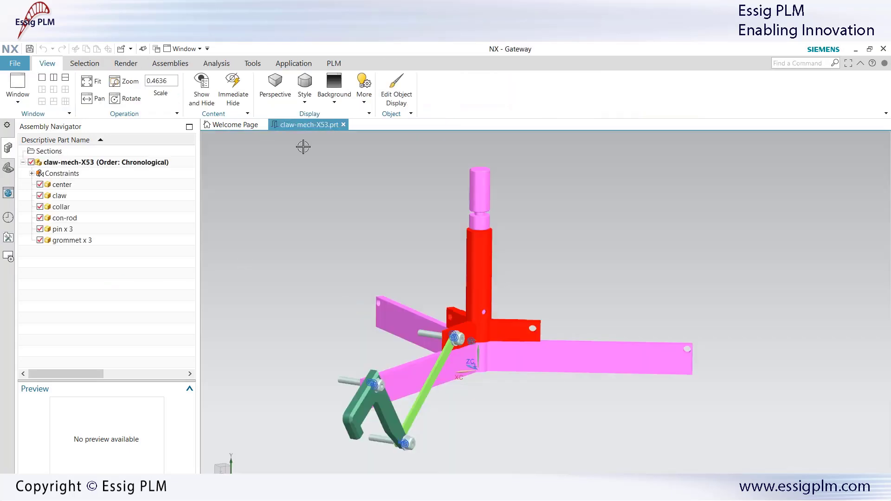
Step: Start PLM registration of claw-mech-X53 and acknowledge the Connectors for PLM warning
left_click(333, 64)
left_click(61, 88)
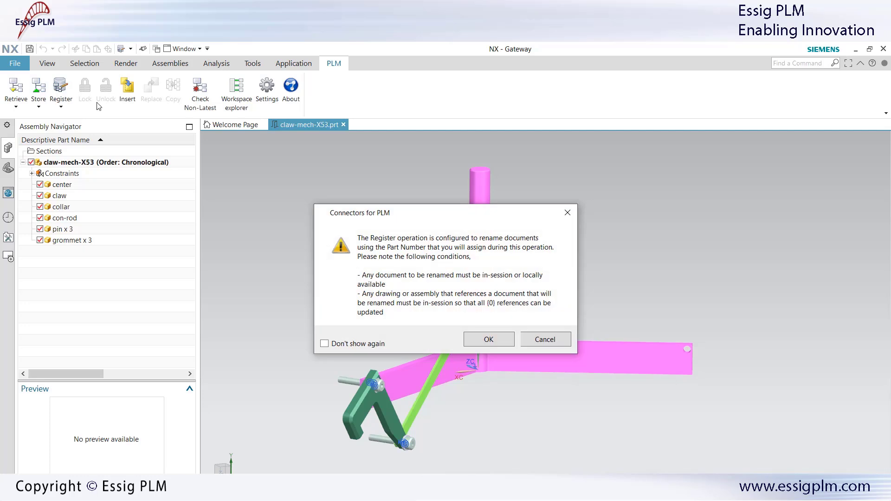
left_click(489, 339)
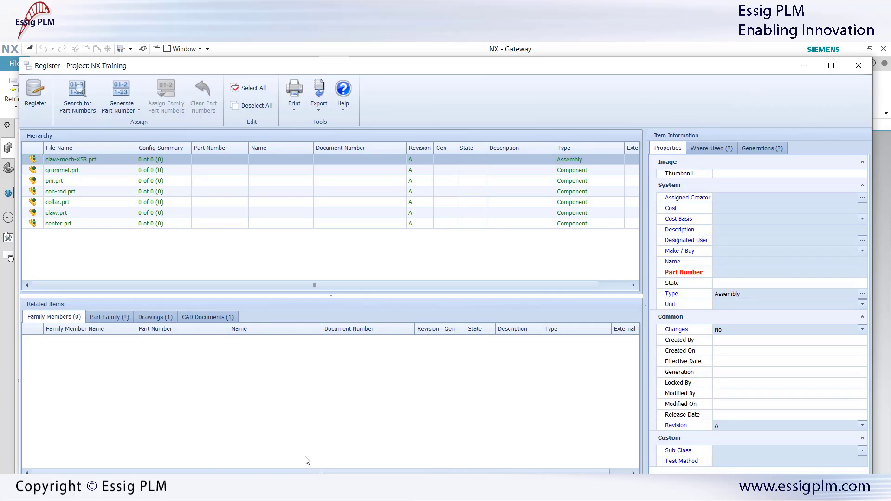
left_click(731, 274)
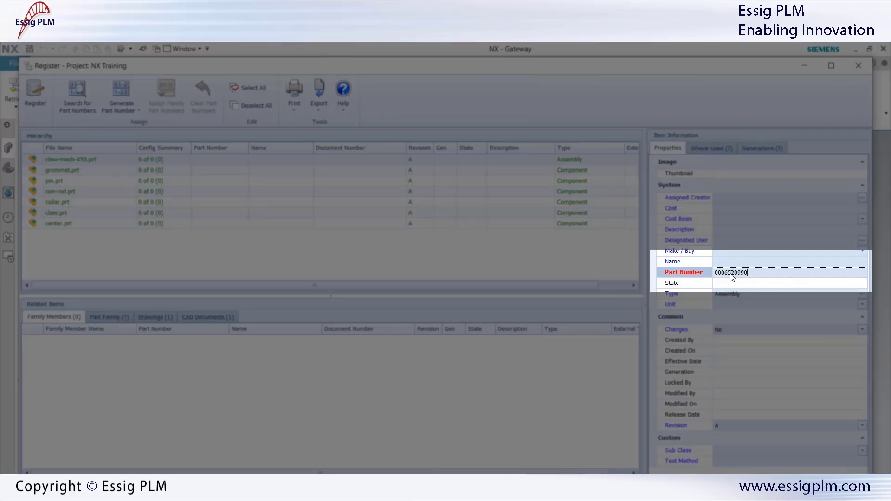
key("Return")
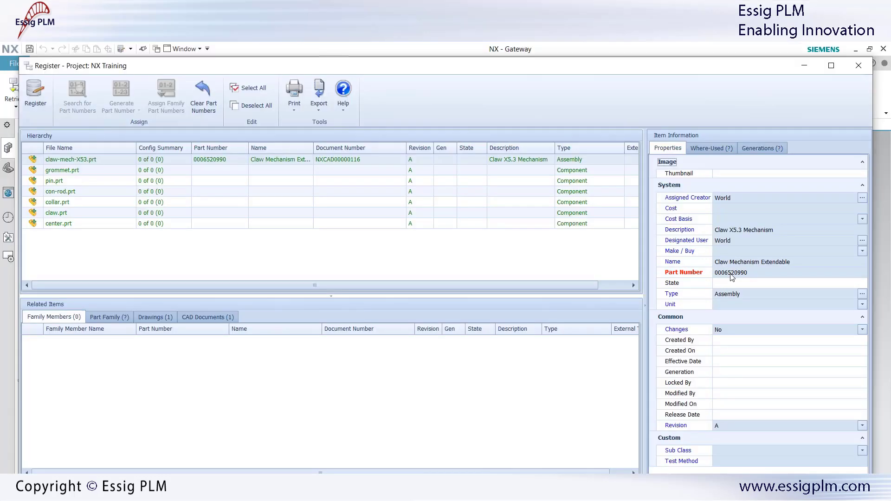
left_click(204, 102)
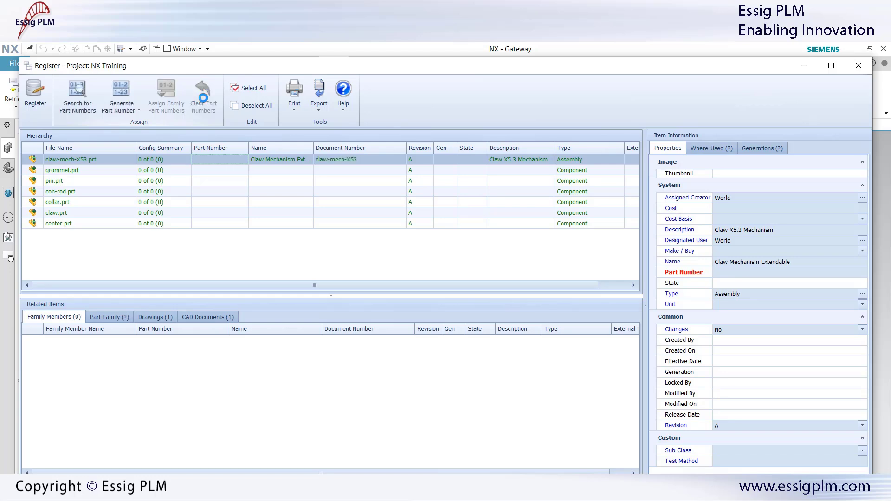
Step: Search existing part numbers matching NX*, close the search, and select all seven files
left_click(81, 94)
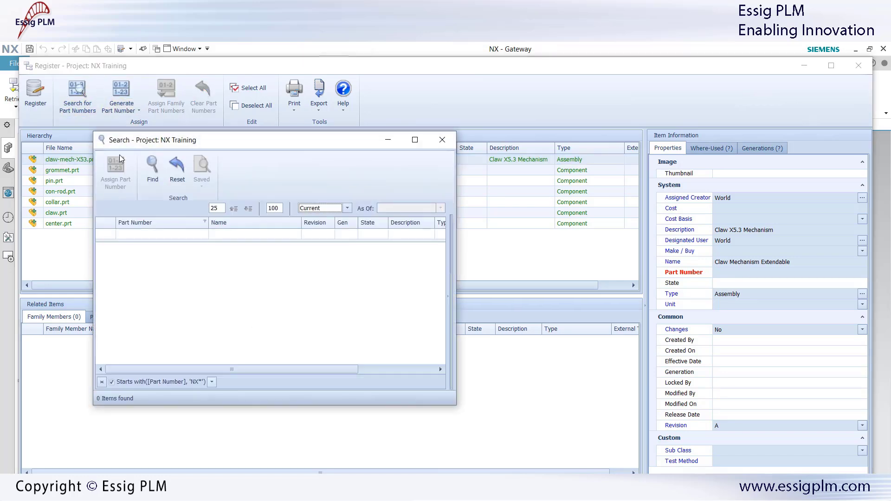
left_click(142, 236)
type("NX*")
left_click(157, 165)
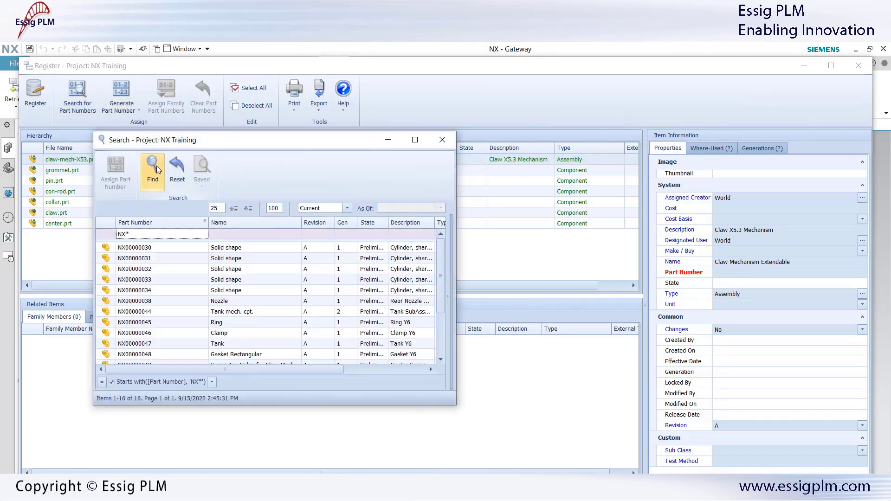
left_click(166, 258)
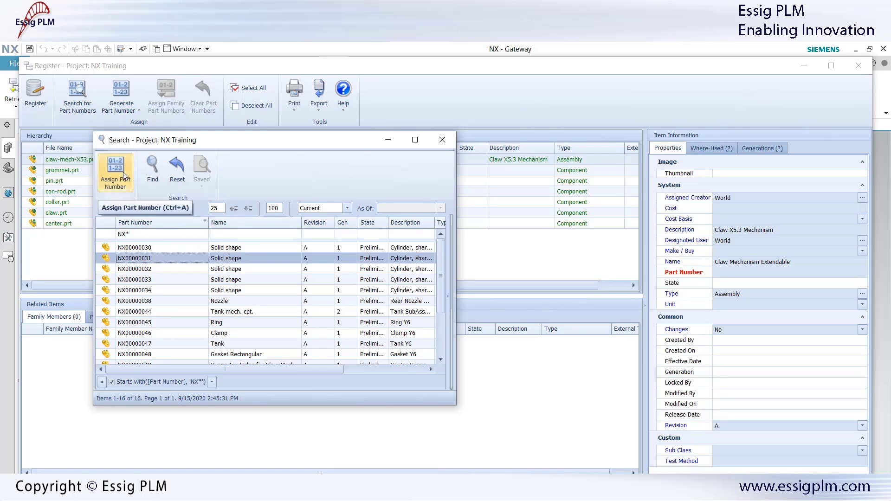
left_click(440, 141)
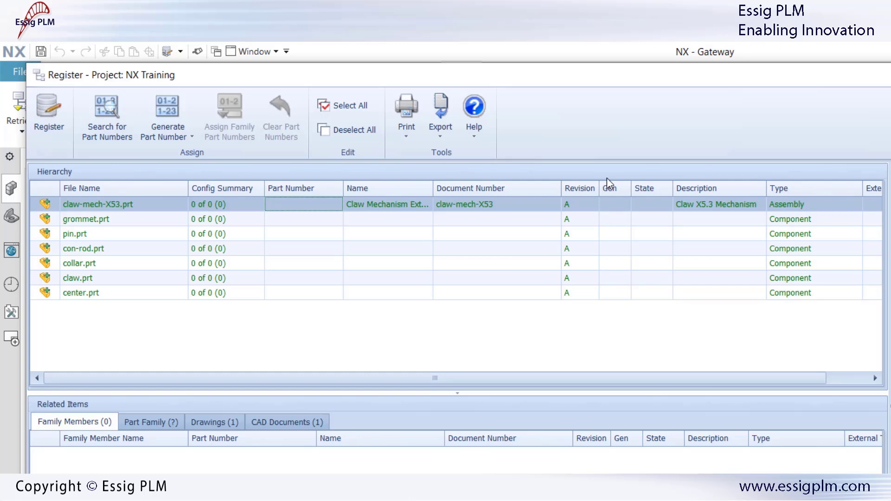
left_click(330, 111)
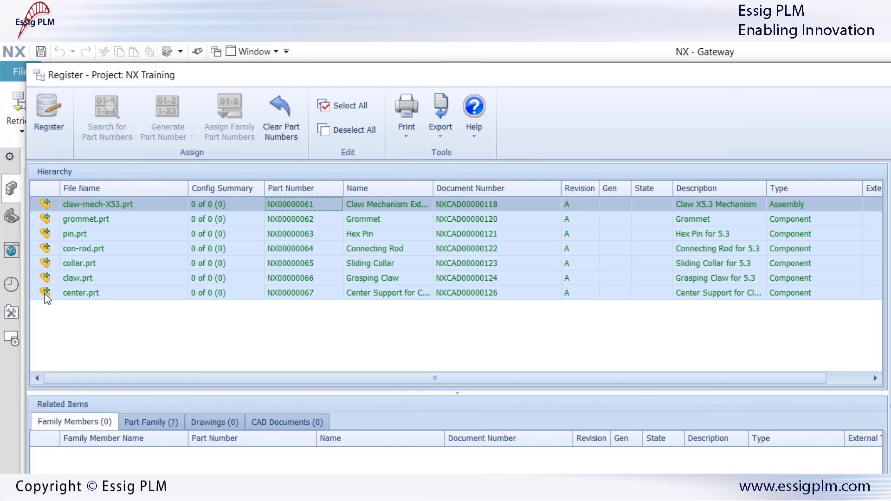
Step: Select the Grasping Claw item and view its related drawings and claw.prt CAD document properties
mouse_move(46, 297)
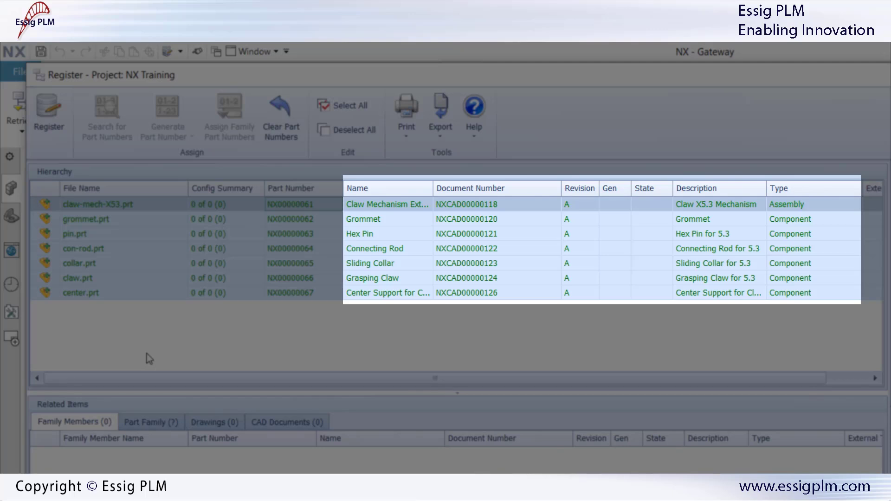
left_click(117, 280)
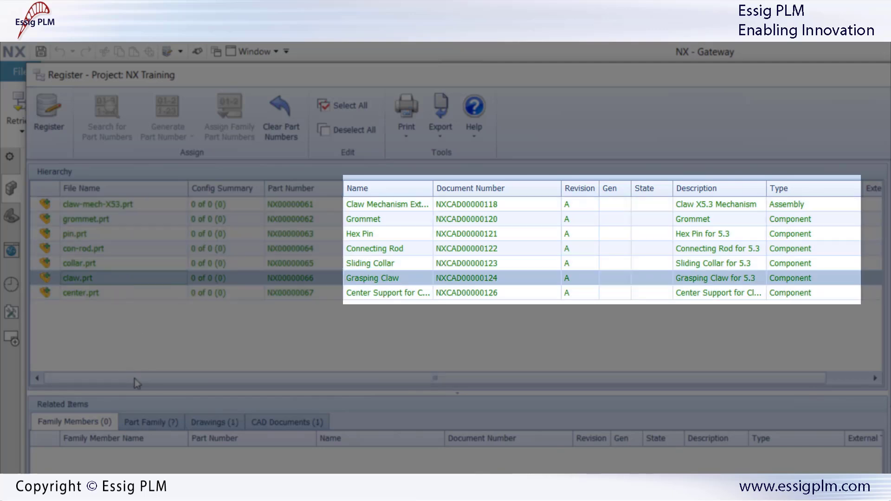
left_click(206, 423)
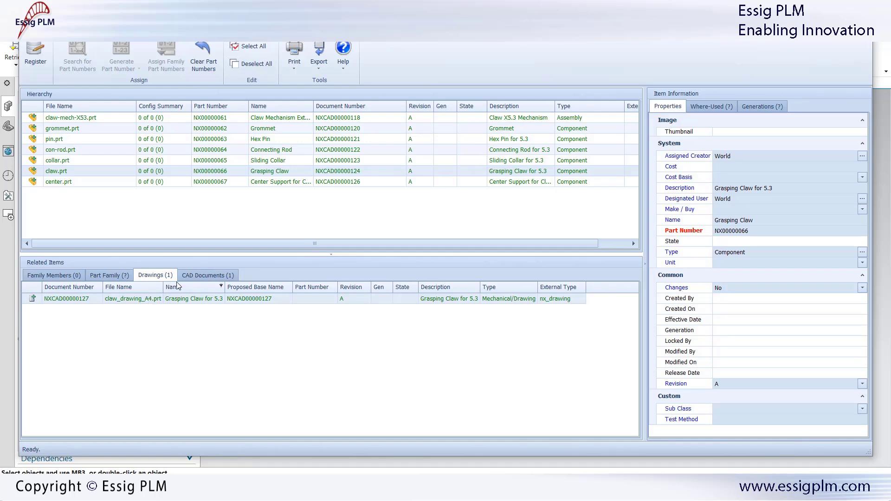
left_click(197, 276)
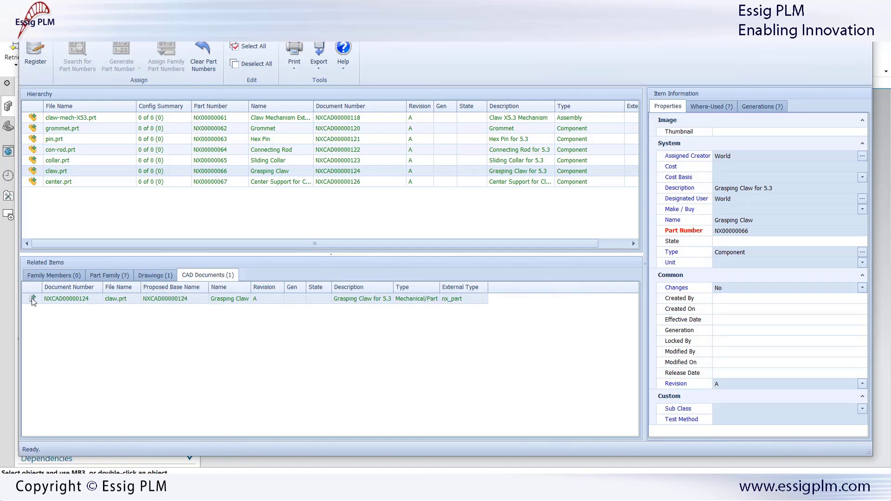
left_click(114, 299)
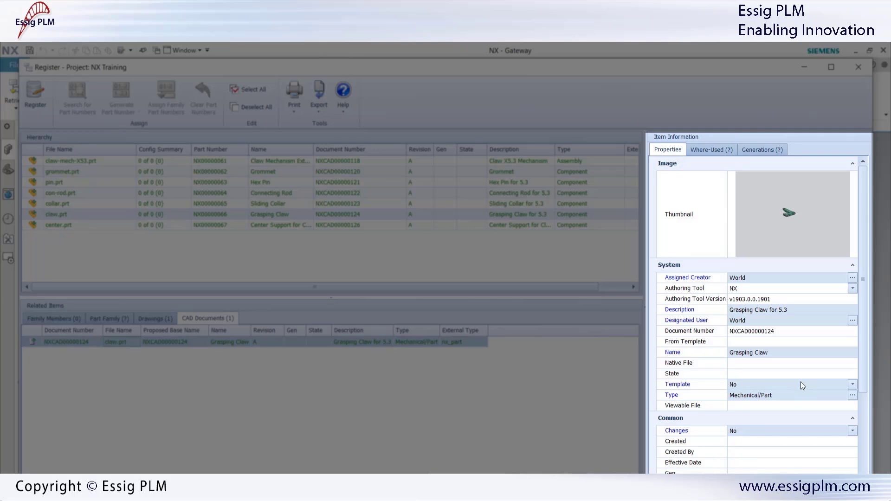
Step: Set manufacturing method to Casted and the Grasping Claw's sub class to Component B
scroll(801, 381, "down", 3)
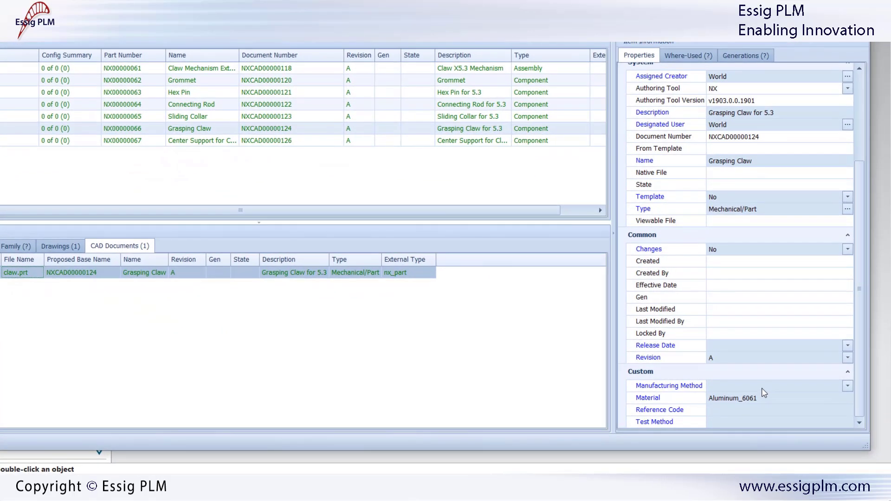
left_click(768, 439)
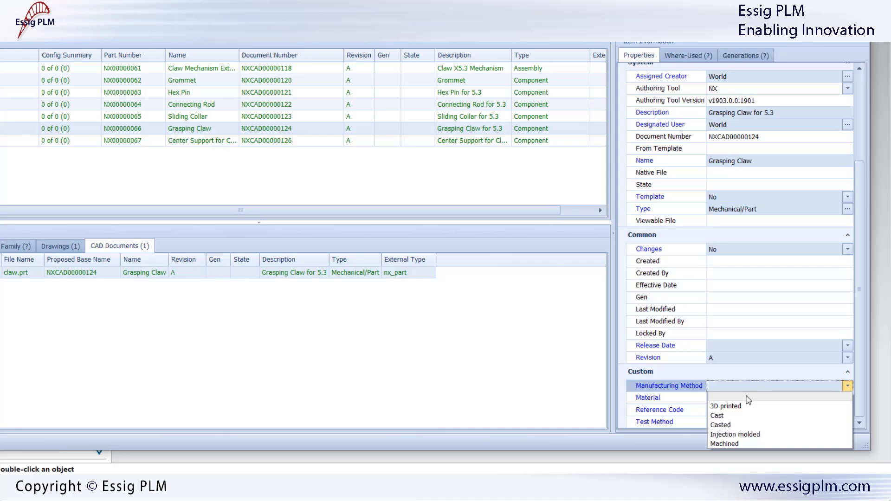
left_click(733, 426)
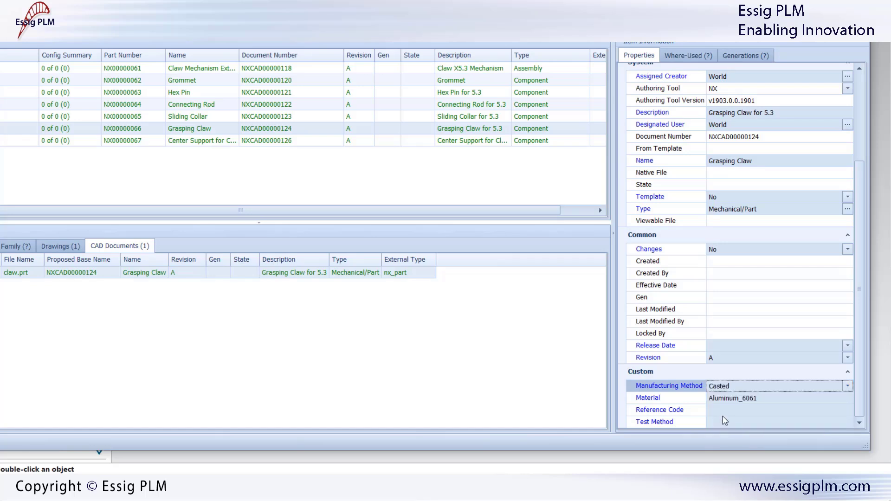
left_click(10, 130)
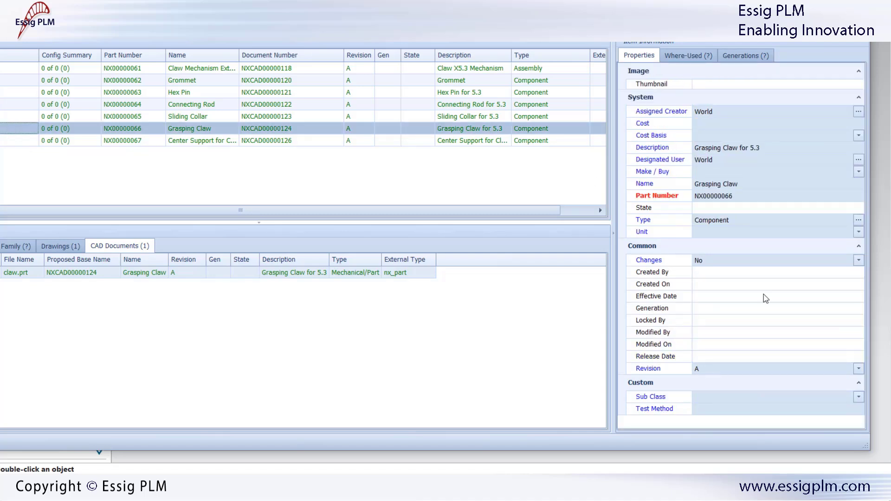
left_click(733, 398)
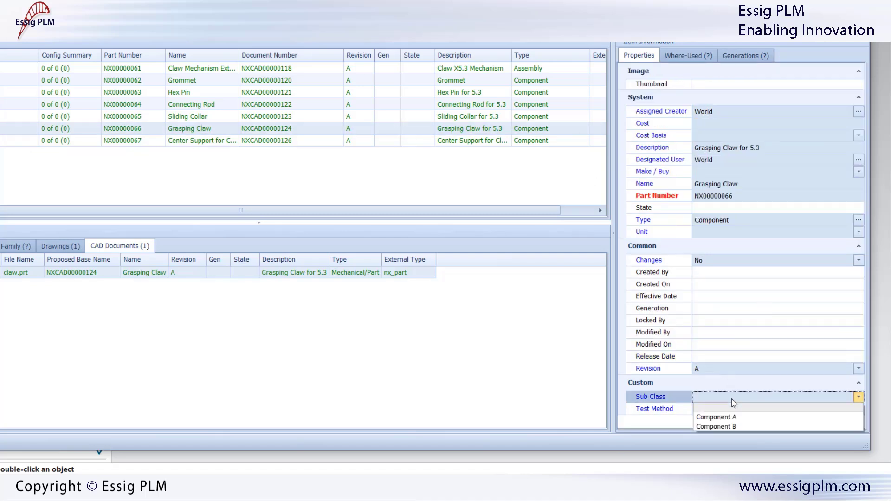
left_click(728, 426)
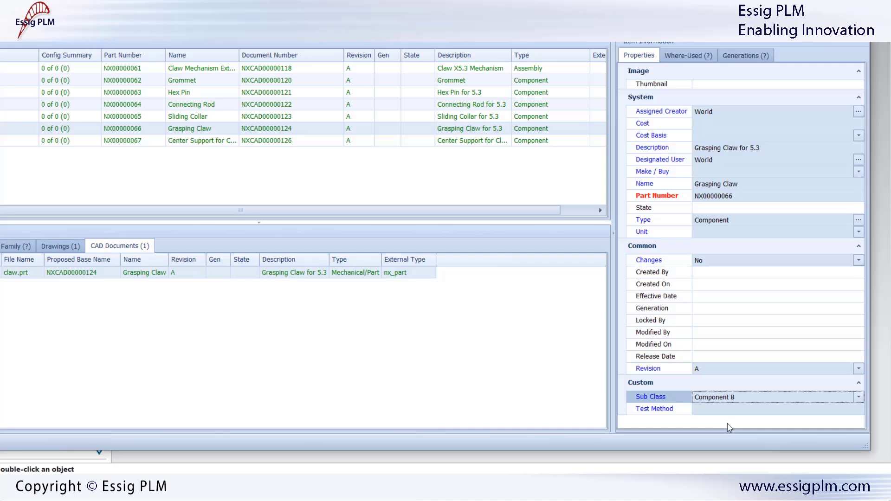
Step: Set the Claw Mechanism Extendable assembly's sub class to Assembly A and register the parts
left_click(154, 71)
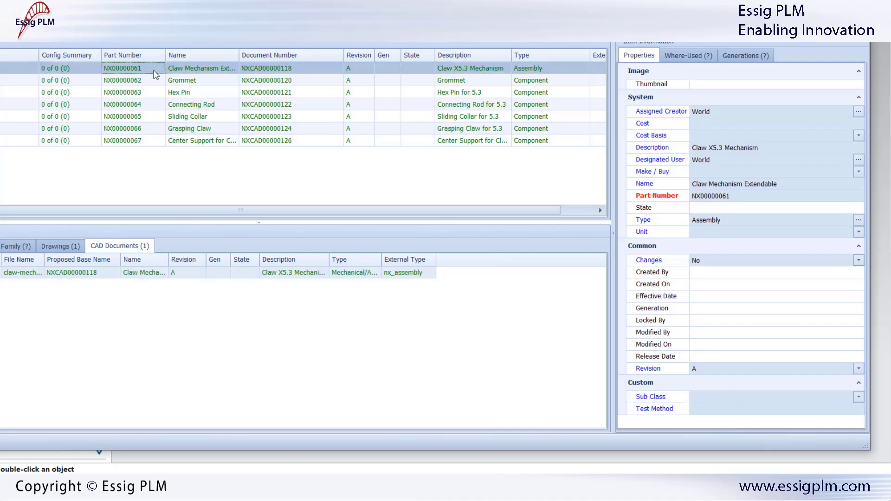
left_click(732, 396)
left_click(727, 418)
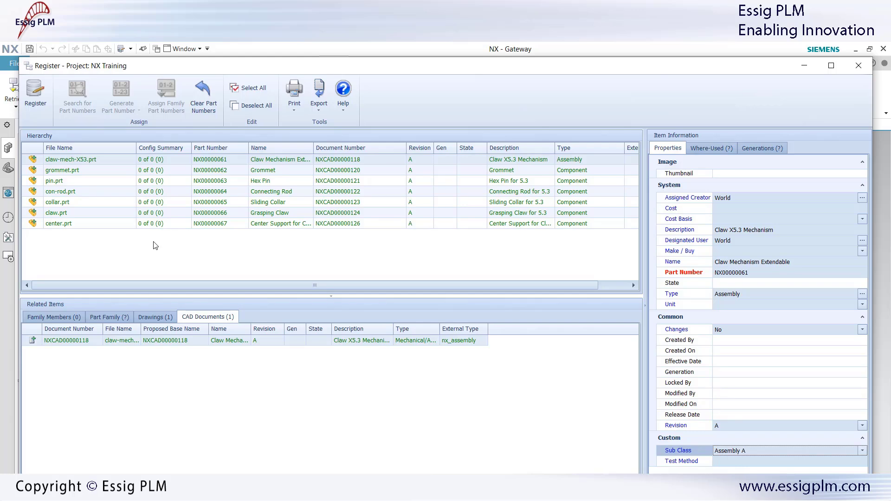
left_click(32, 91)
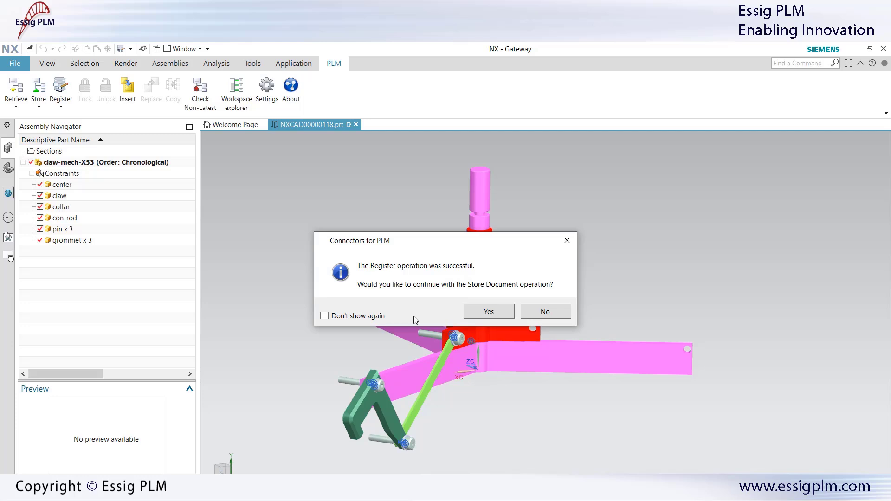
Step: Finish registration without storing documents, then view the root assembly's properties
left_click(547, 307)
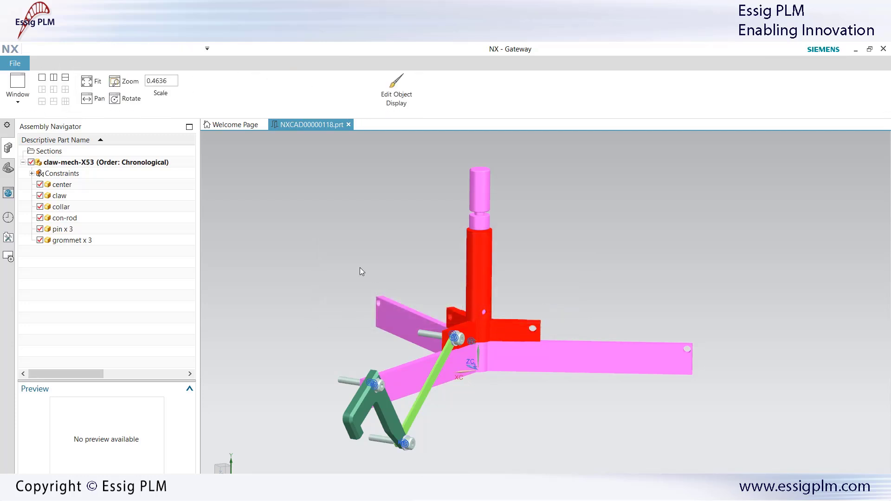
right_click(133, 163)
left_click(160, 279)
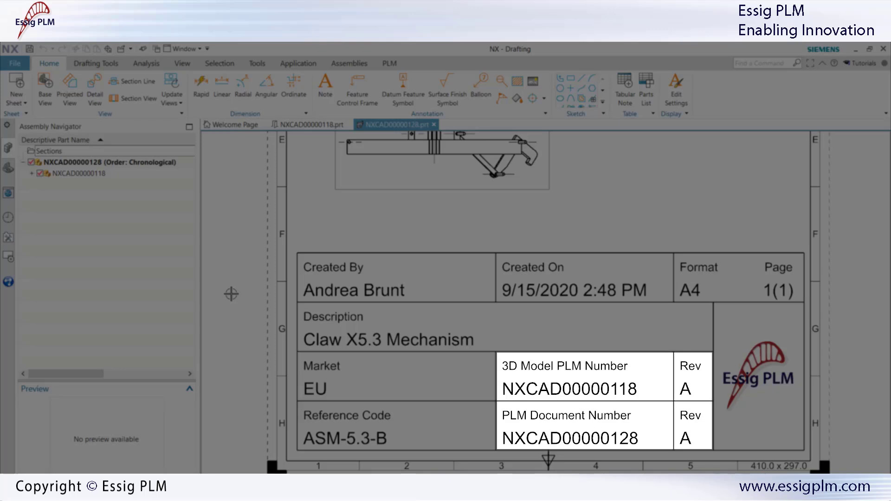
Step: Check drawing NXCAD00000128's properties, then show NX Training's PLM property mappings for NXCAD00000118
right_click(85, 162)
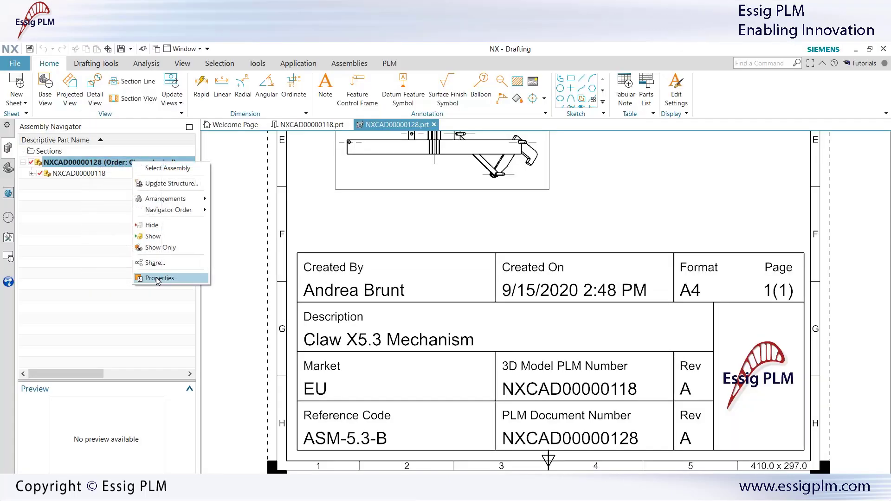
left_click(156, 278)
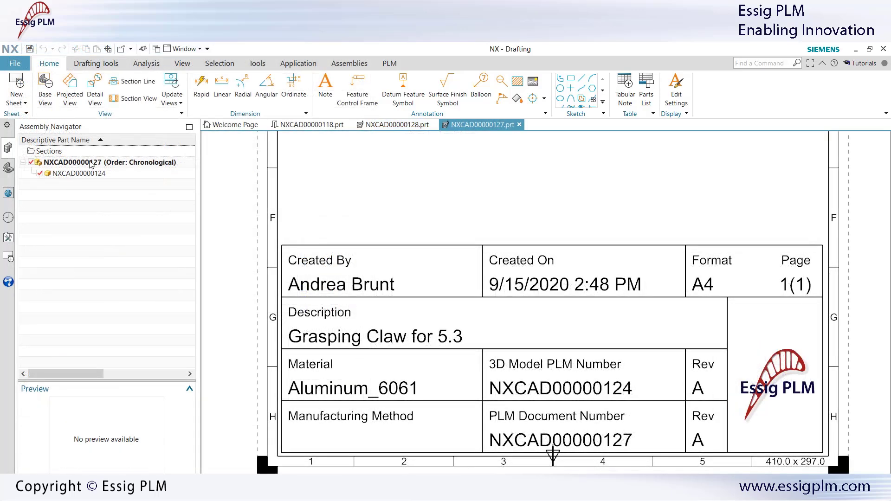
left_click(312, 125)
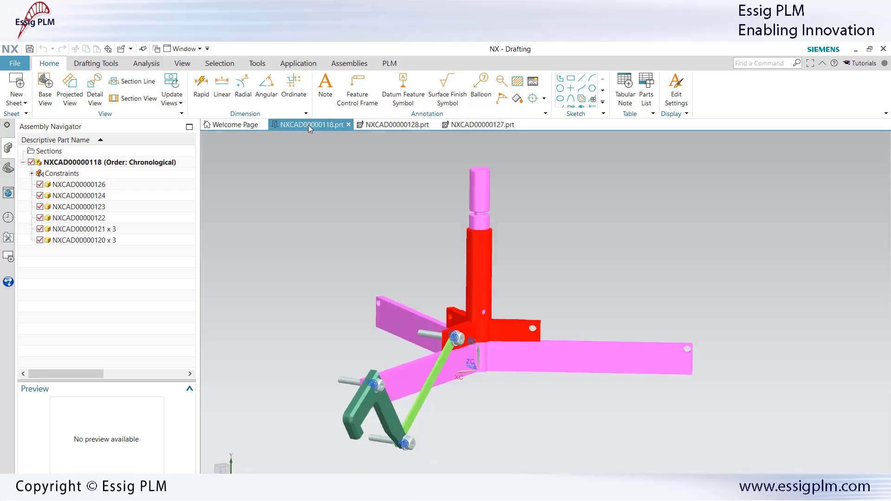
left_click(342, 65)
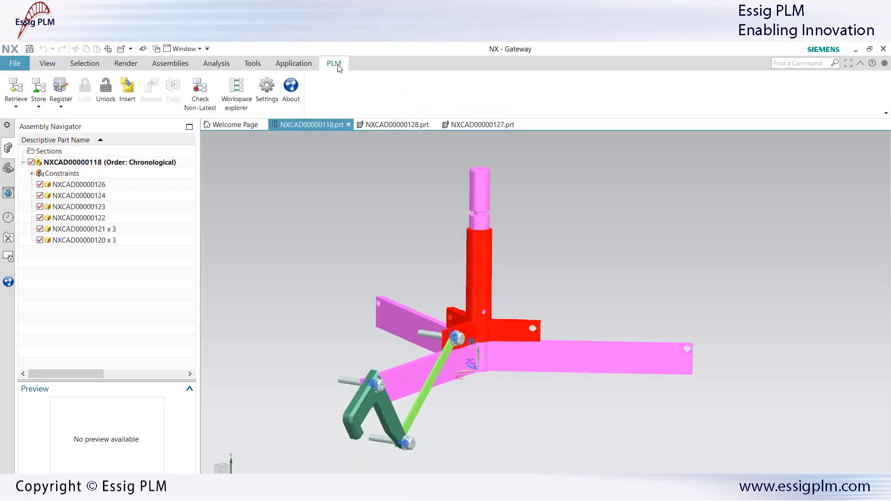
left_click(268, 87)
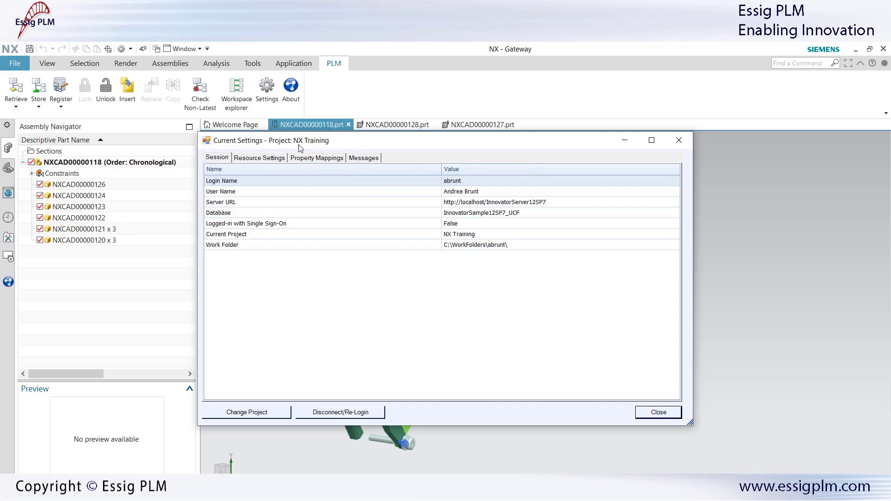
left_click(304, 159)
left_click_drag(360, 140, 376, 44)
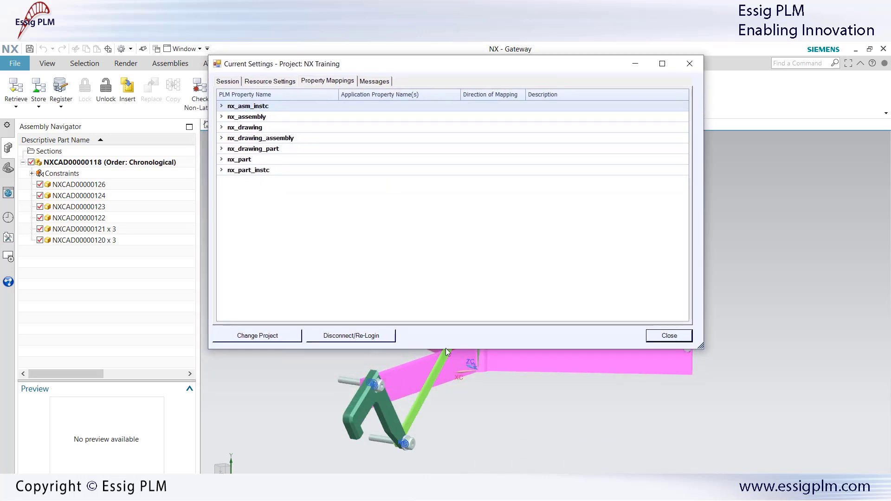
Step: Enlarge the settings window and expand nx_part's CAD Document and Part mappings
left_click_drag(446, 349, 449, 480)
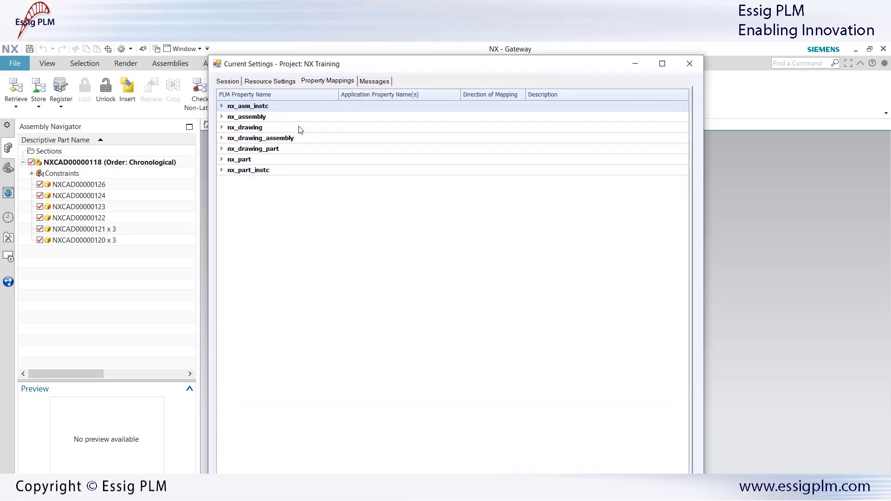
left_click(222, 159)
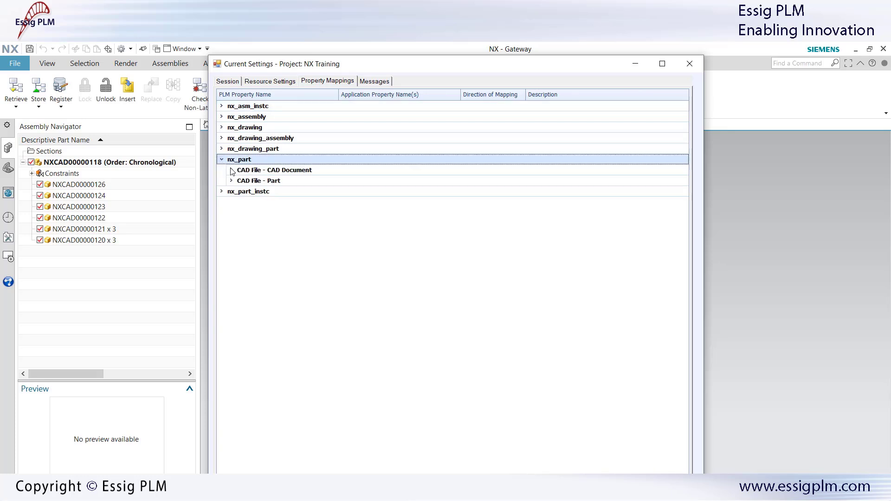
left_click(231, 170)
left_click(230, 320)
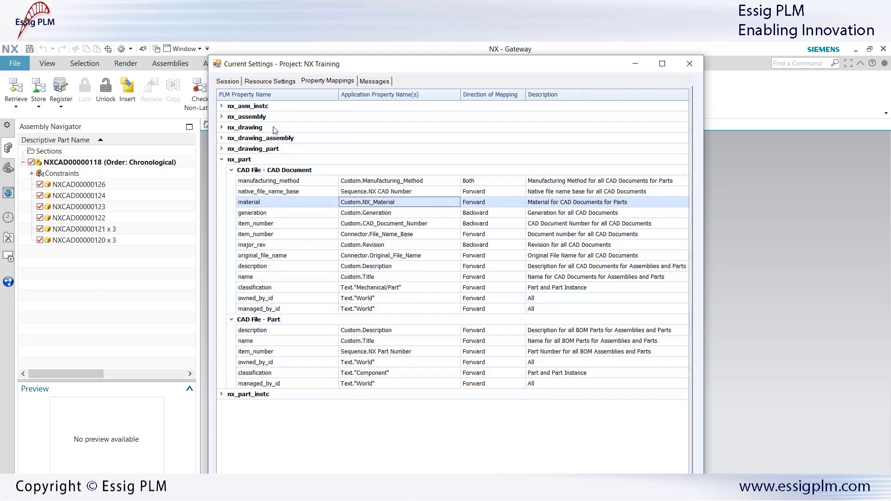
Step: Review the session's Server URL setting, then switch to Aras Innovator's web client
left_click(227, 81)
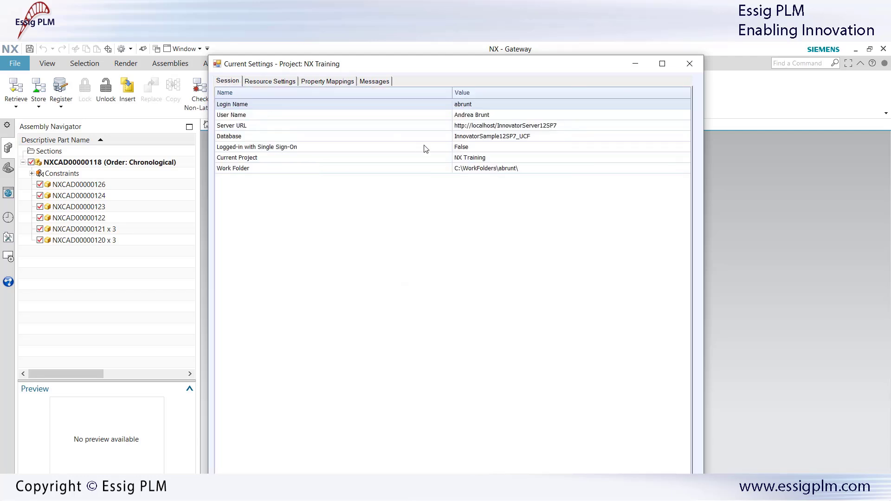
left_click(506, 130)
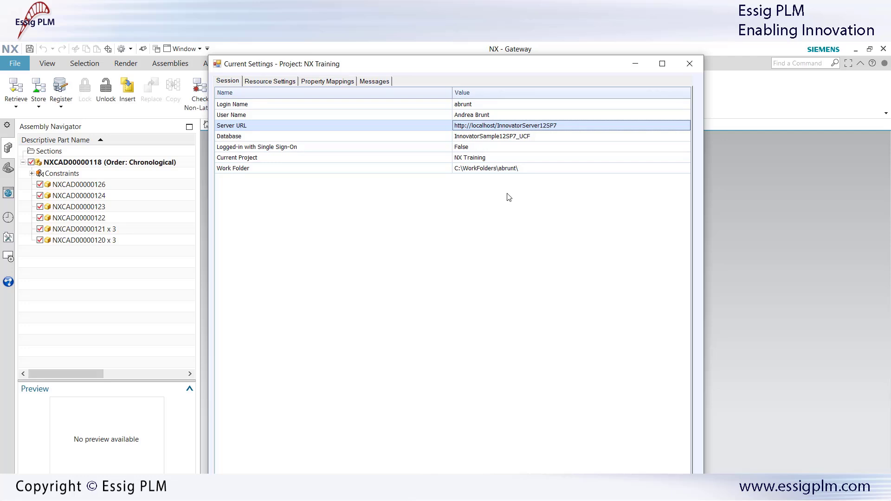
left_click(650, 485)
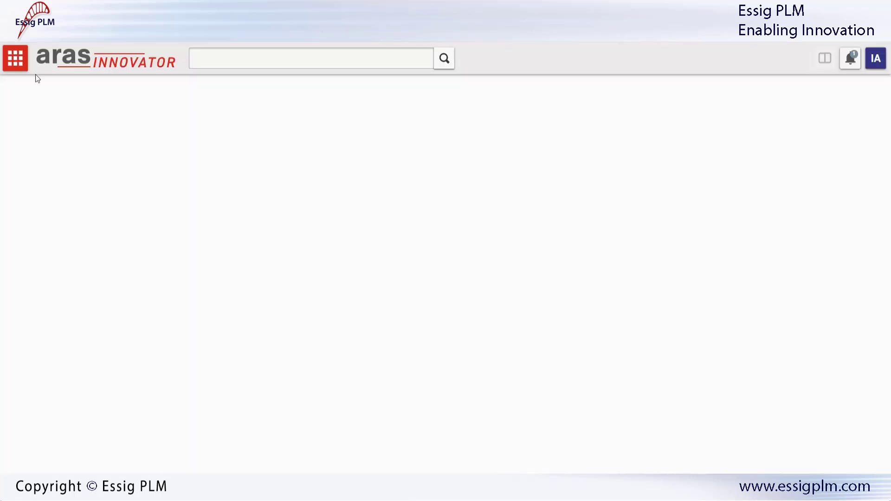
Step: Search the Connector Properties mappings filtered to projects matching NX*
left_click(16, 61)
left_click(41, 160)
left_click(92, 206)
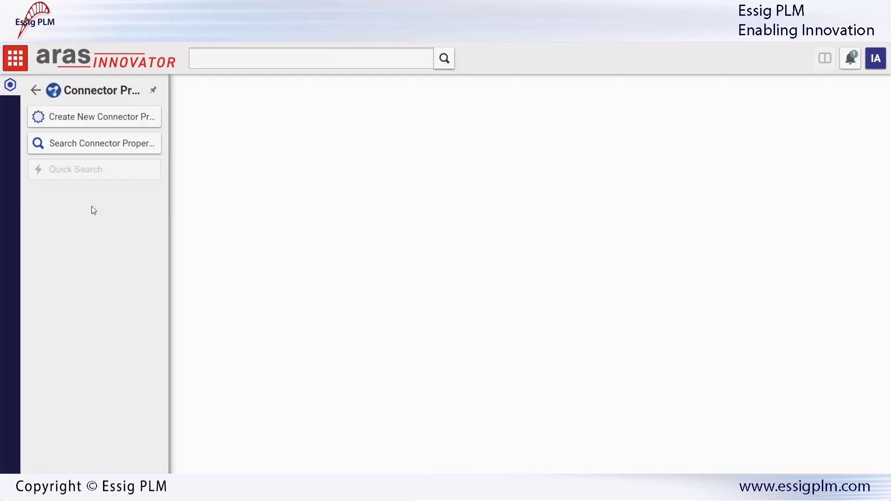
left_click(91, 144)
left_click(319, 191)
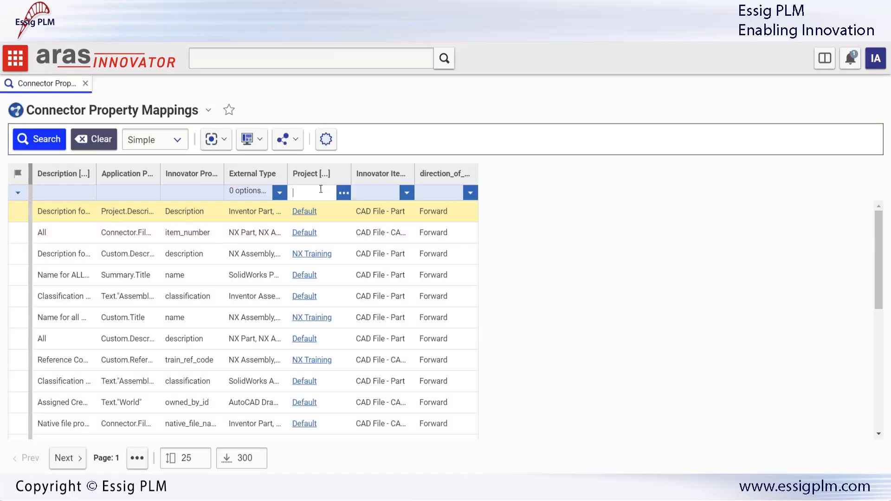
type("NX*")
left_click(55, 138)
Step: Widen the Description and property name columns, then open the BOM parts description mapping
left_click_drag(97, 175, 228, 174)
left_click_drag(290, 178, 357, 178)
left_click_drag(421, 178, 472, 178)
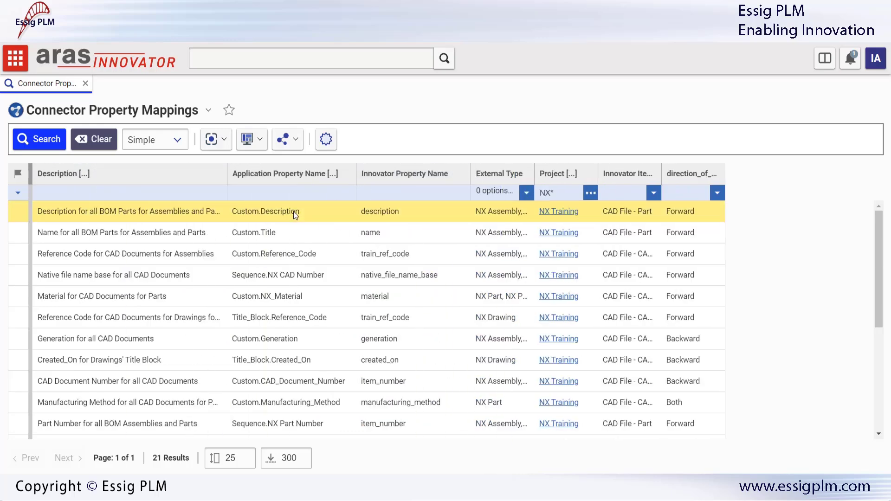
double_click(293, 212)
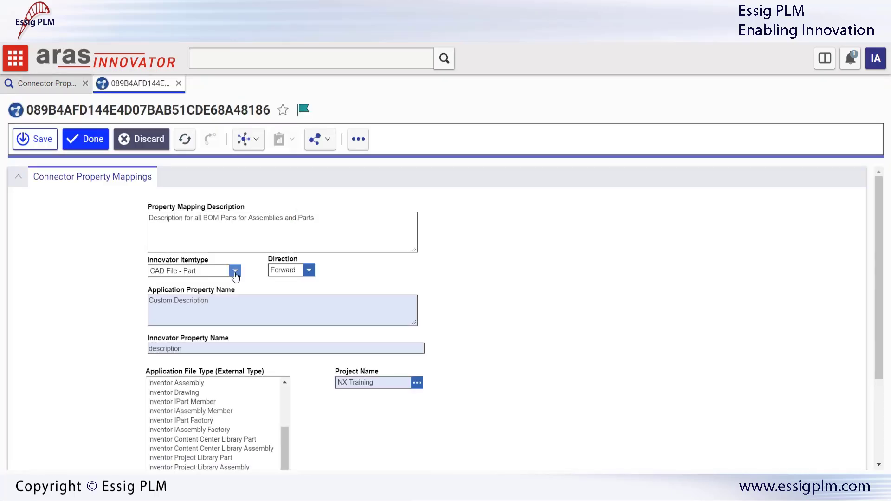
Step: Save the CAD File - Part mapping of Custom.Description to description with Forward direction
left_click(236, 271)
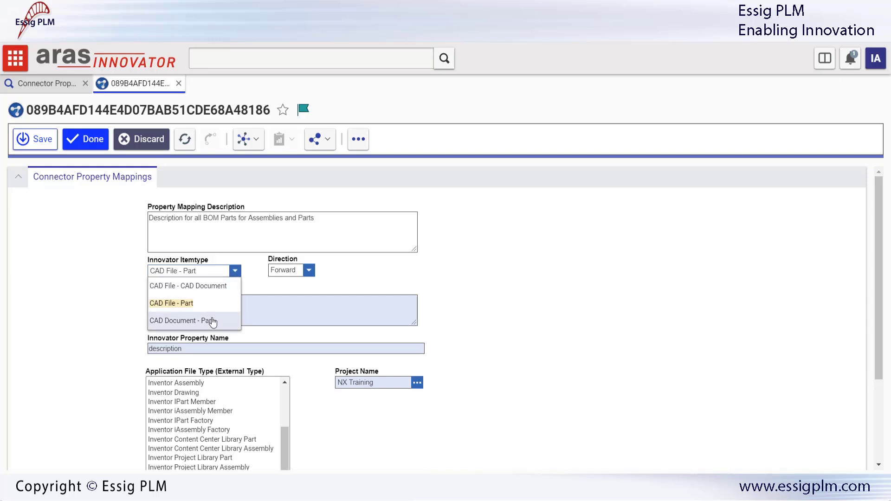
left_click(308, 270)
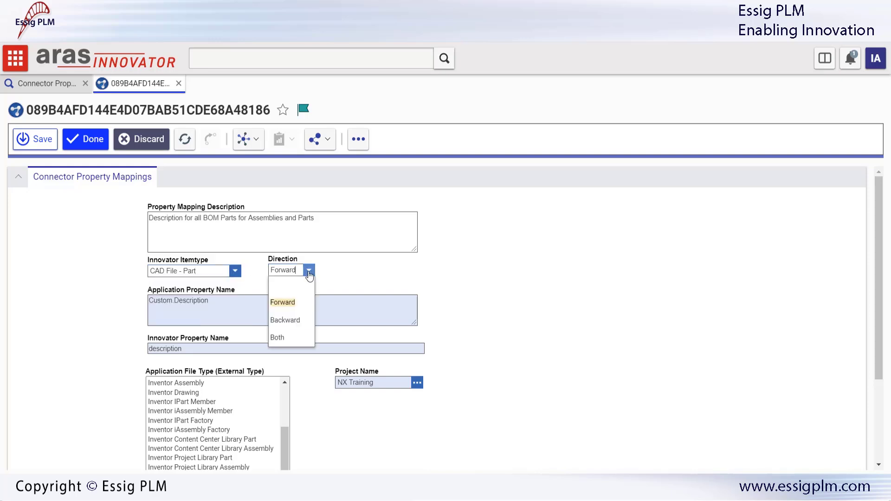
left_click(259, 283)
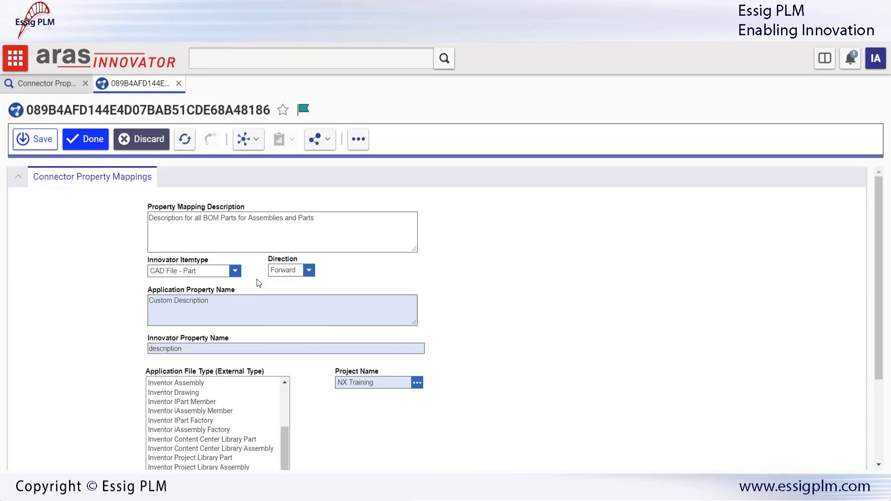
left_click(193, 345)
left_click(306, 381)
scroll(306, 402, "down", 3)
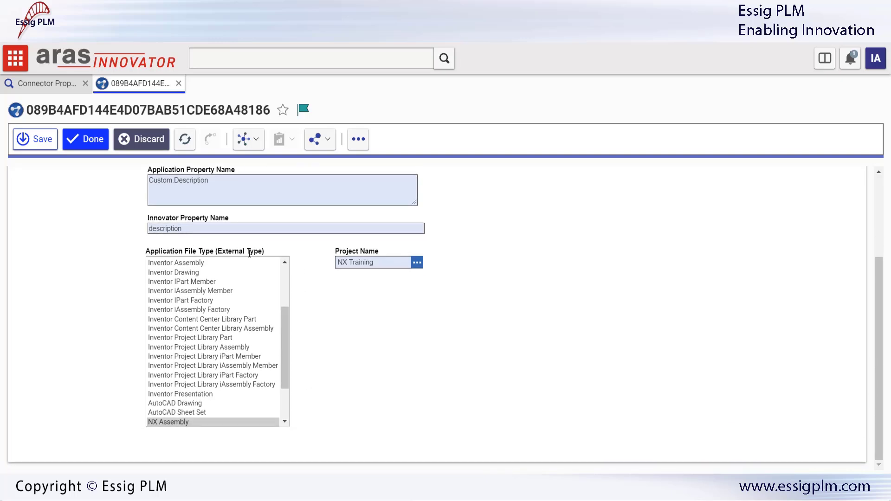
left_click_drag(283, 316, 286, 354)
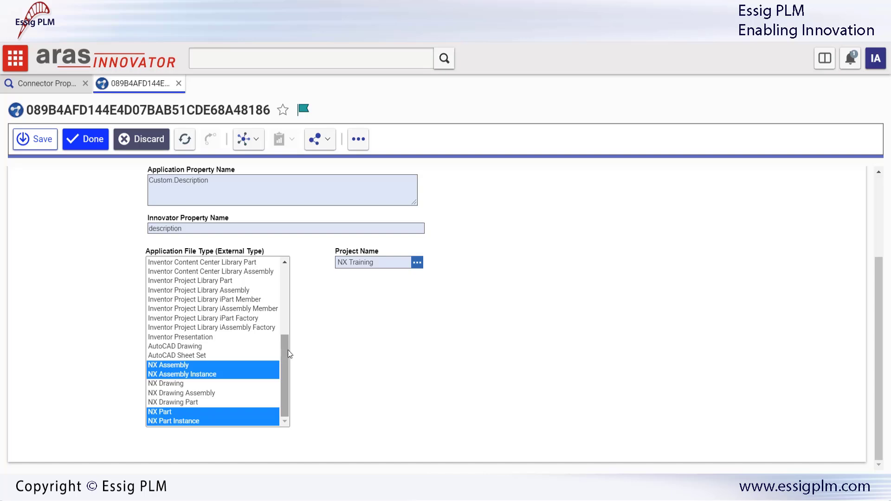
scroll(326, 329, "up", 3)
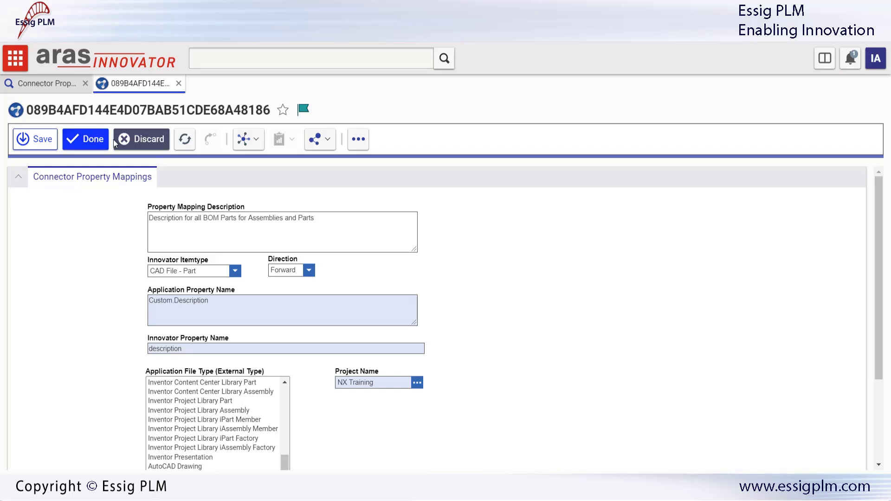
left_click(101, 141)
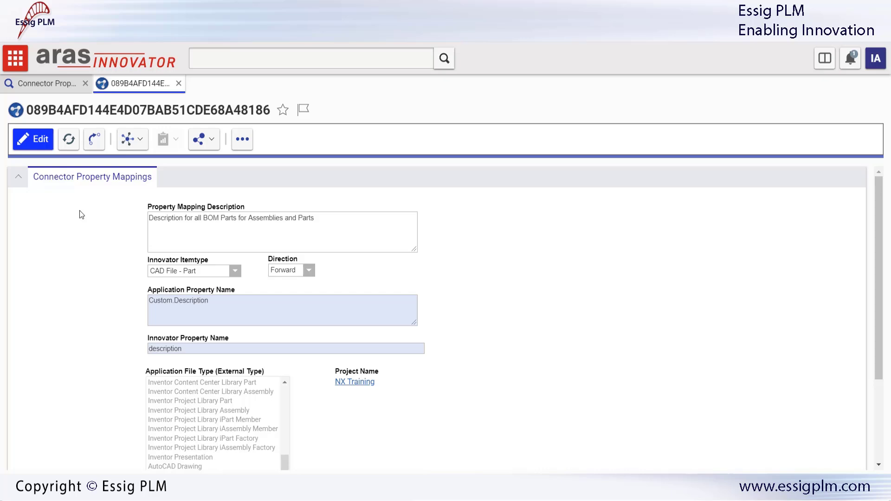
Step: Search Connector Projects to list all seven connector projects
left_click(15, 58)
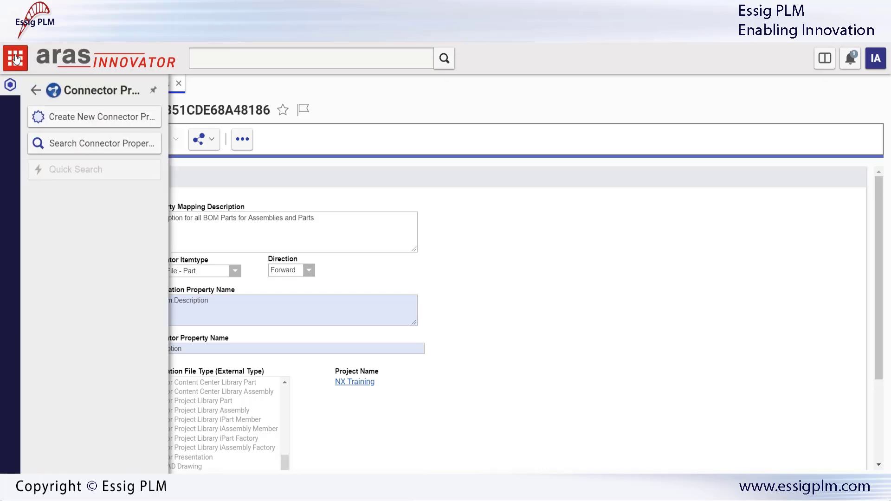
left_click(36, 91)
left_click(91, 178)
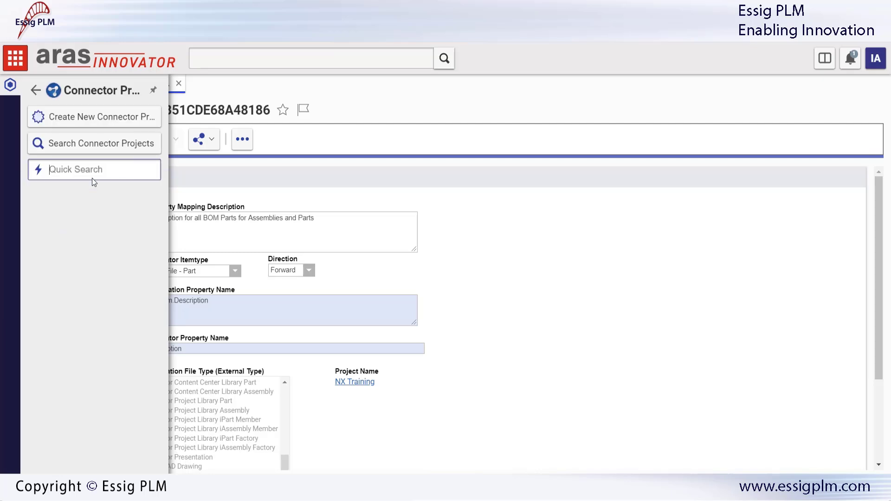
left_click(76, 147)
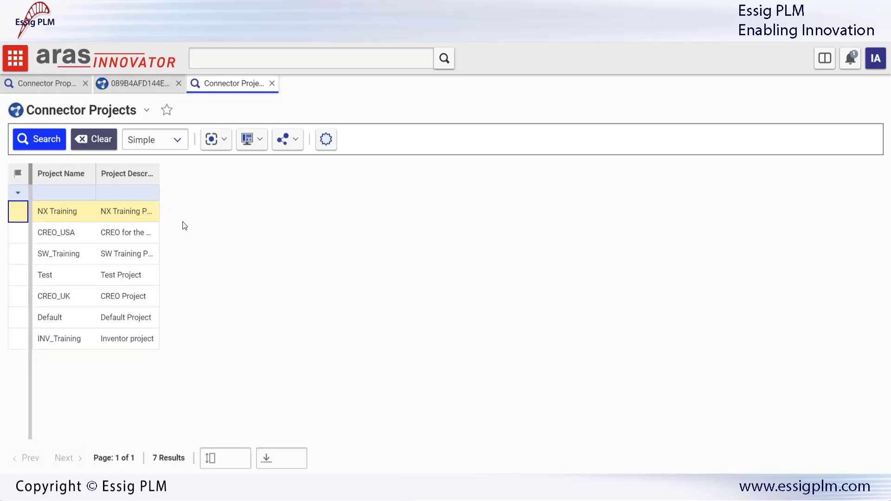
left_click(77, 180)
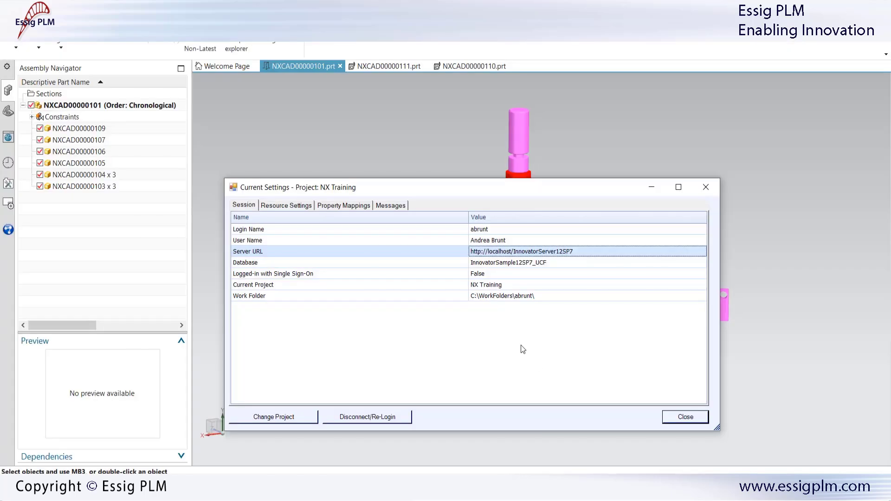
left_click(299, 418)
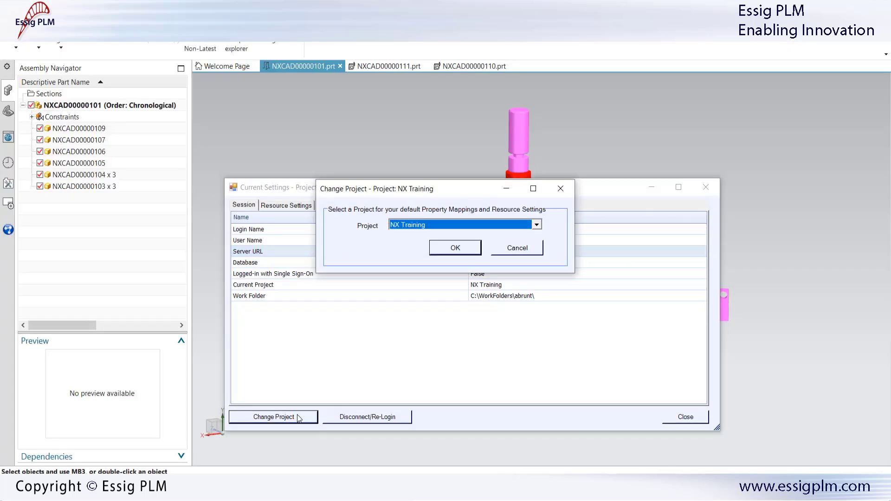
left_click(537, 226)
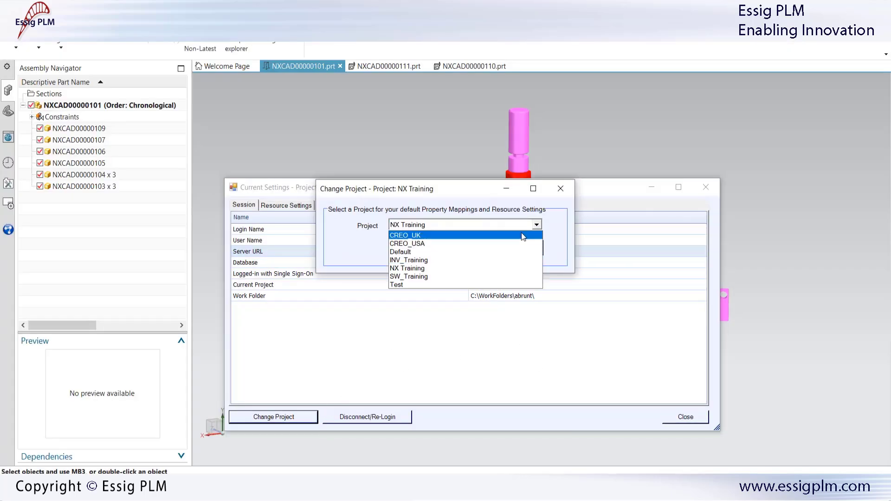
left_click(563, 209)
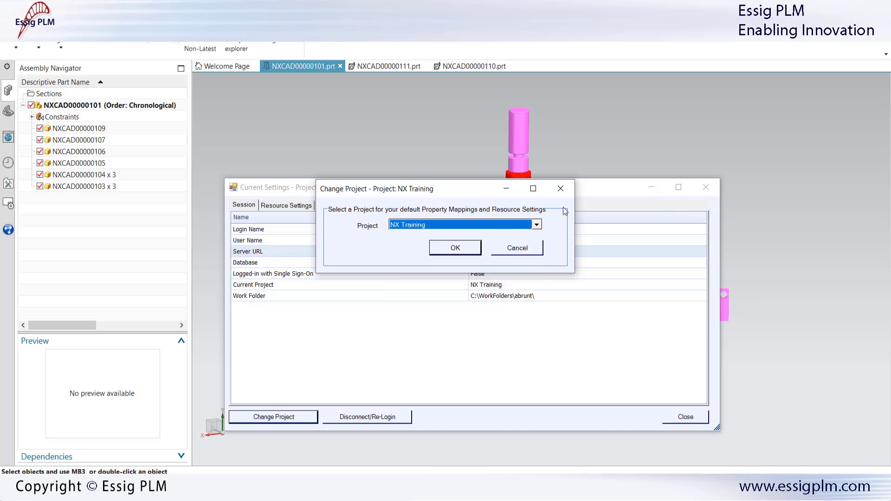
left_click(531, 244)
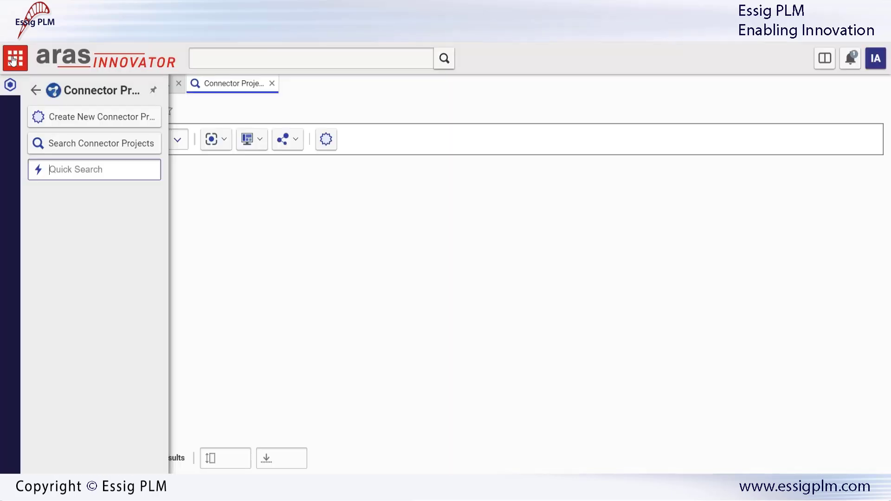
Step: List the 127 connector resource settings, widen Setting Name, and inspect the NX Include Drawings and rename-on-register settings
left_click(34, 90)
left_click(104, 225)
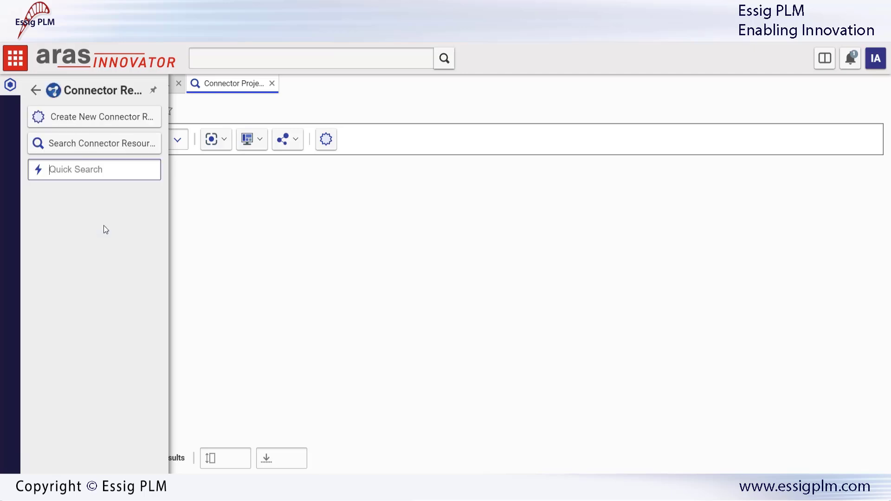
scroll(137, 351, "down", 4)
scroll(138, 352, "down", 10)
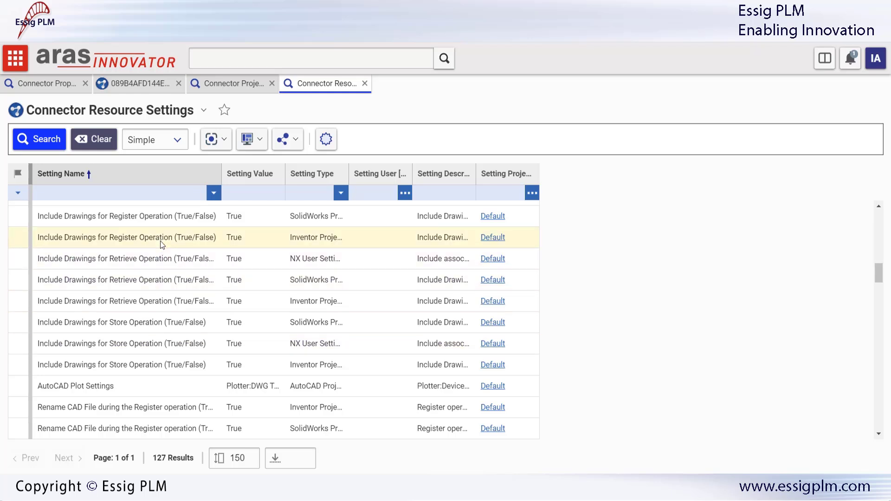
left_click(156, 256)
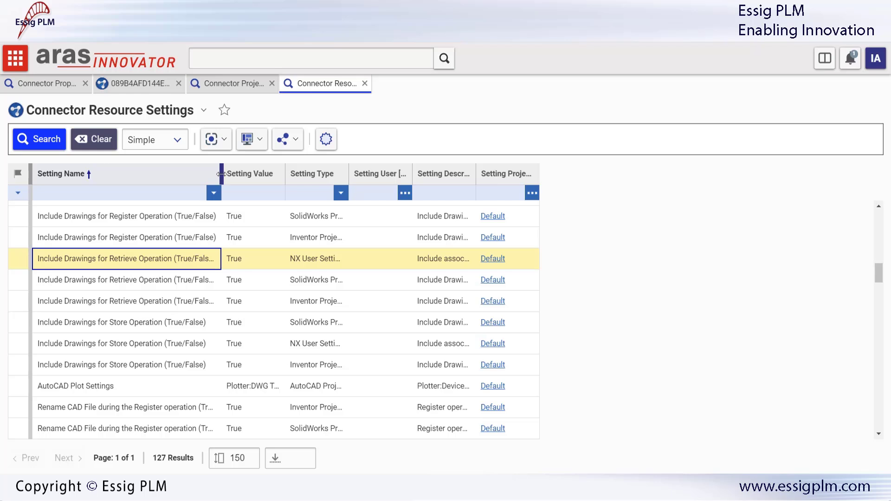
left_click_drag(221, 175, 243, 178)
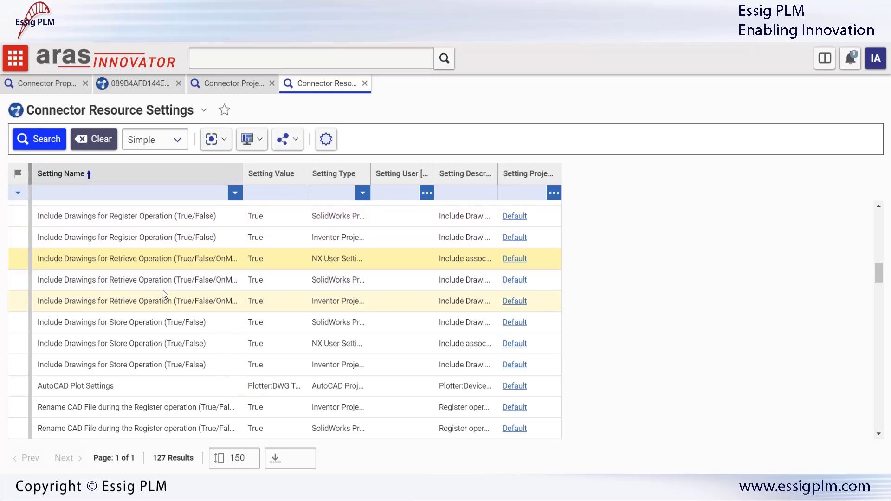
scroll(163, 290, "down", 3)
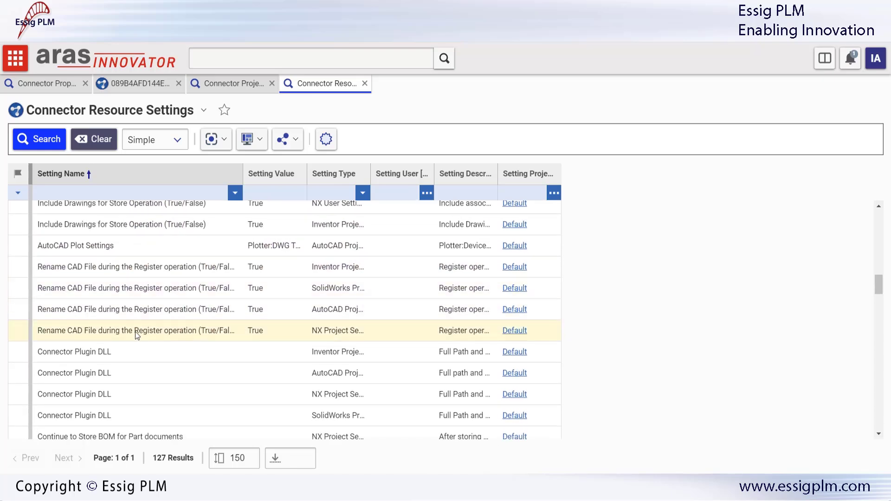
left_click(135, 331)
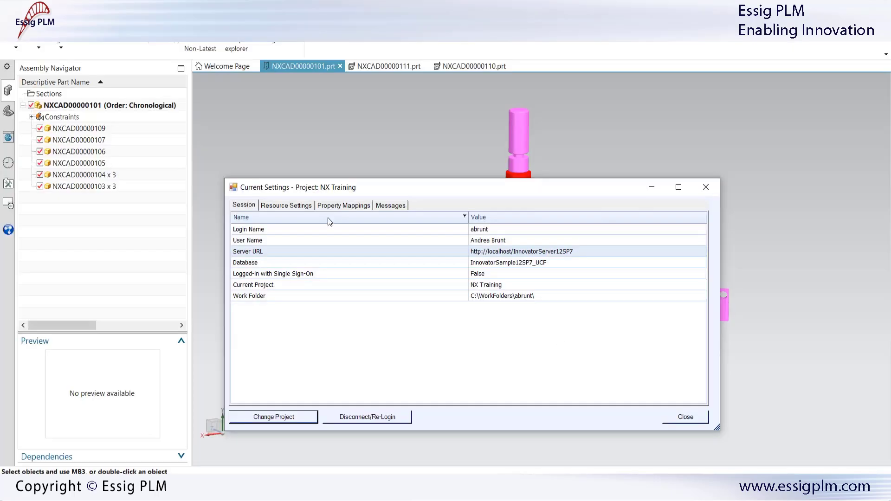
left_click(293, 206)
Step: Enlarge the settings window, toggle Auto-erase to False and back to True, and check Store Viewables Drawing:PDF
left_click_drag(376, 184, 374, 42)
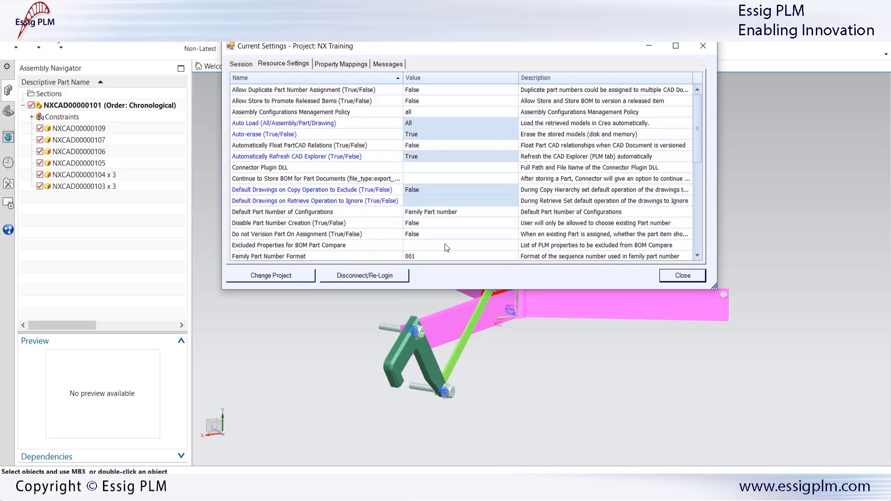
left_click_drag(466, 290, 464, 466)
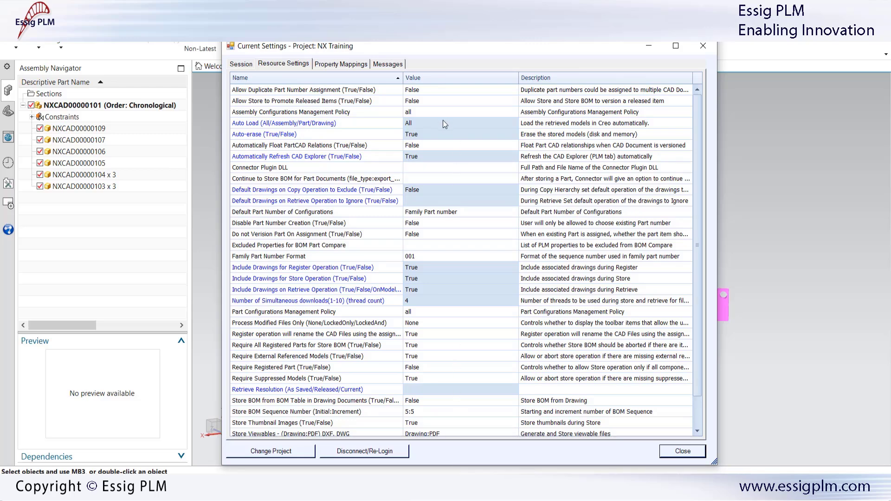
left_click(443, 134)
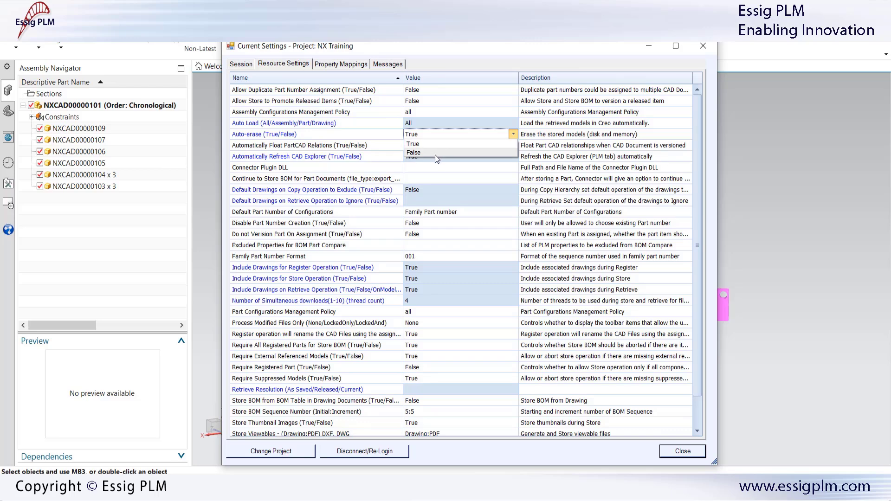
left_click(435, 153)
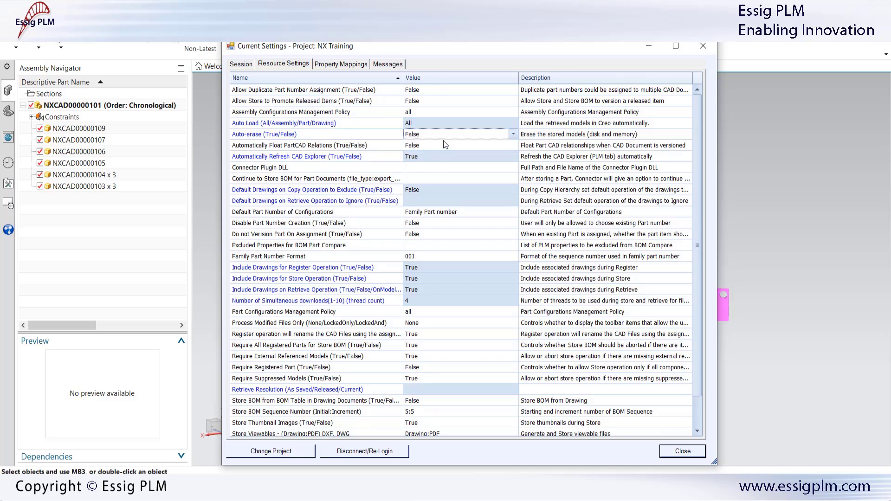
left_click(446, 135)
left_click(481, 143)
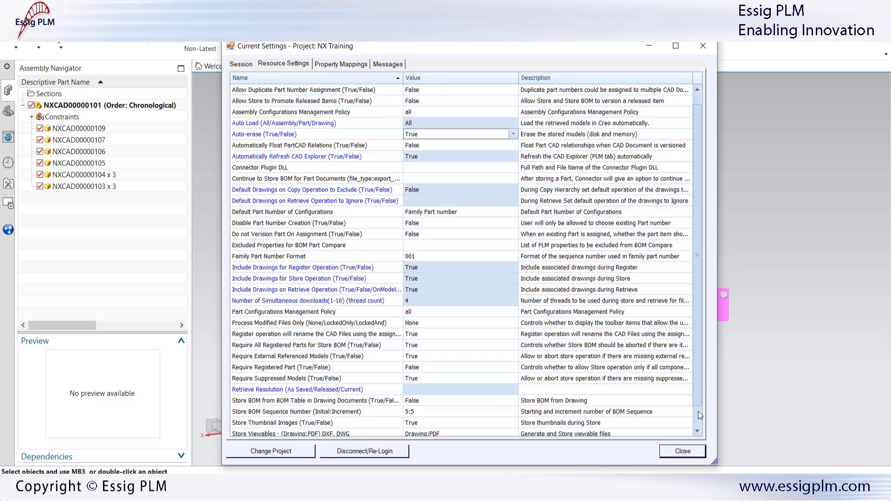
scroll(699, 412, "down", 1)
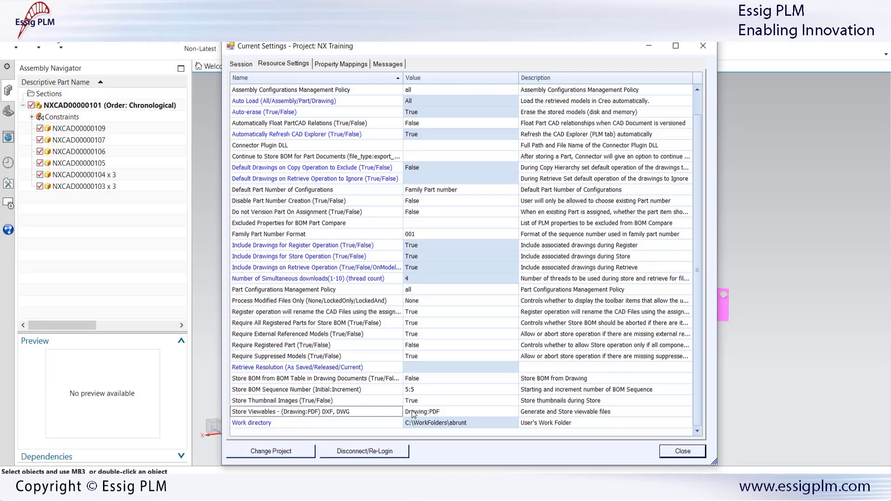
left_click(421, 412)
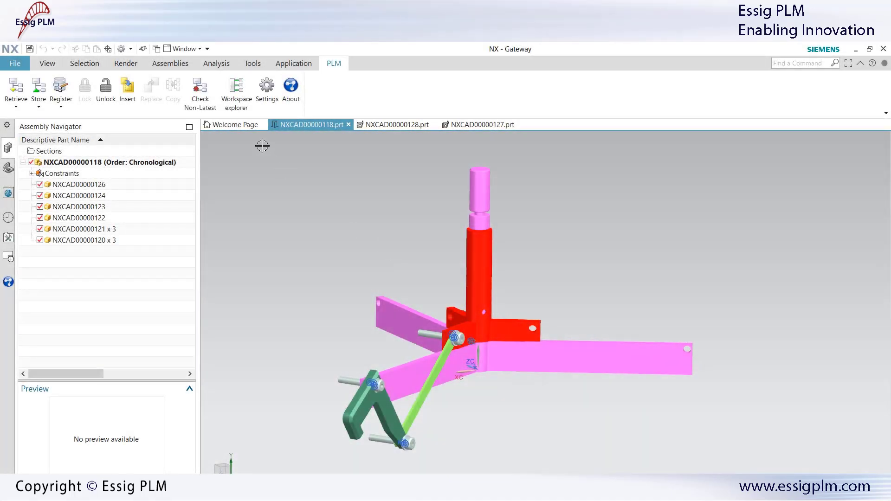
Step: Show the NX Training Workspace Explorer file list with wider thumbnails and scroll through the files
left_click(240, 93)
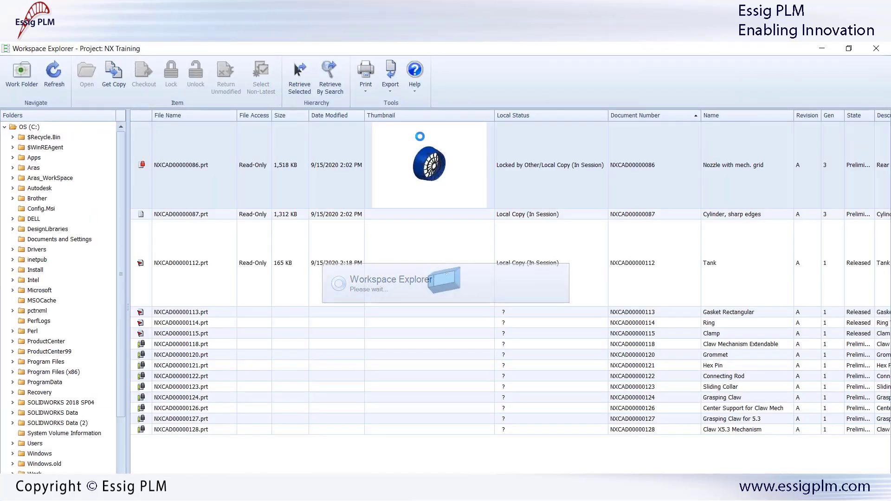
left_click_drag(495, 117, 499, 118)
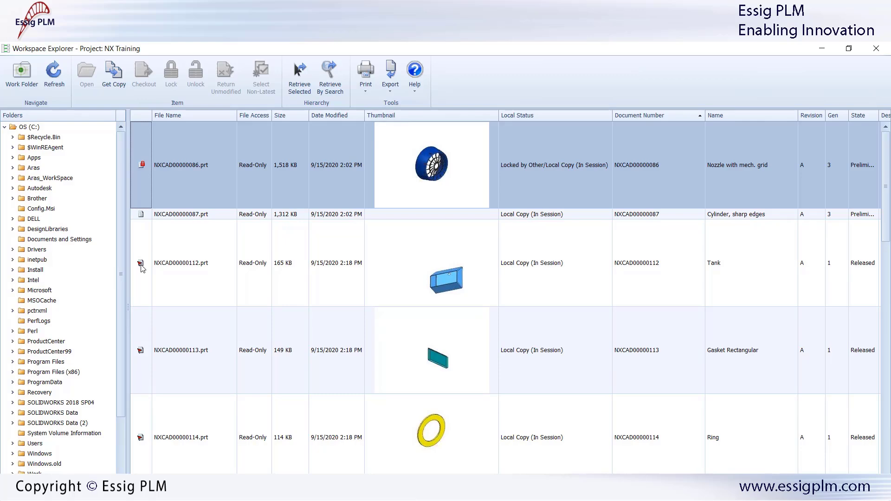
scroll(164, 321, "down", 3)
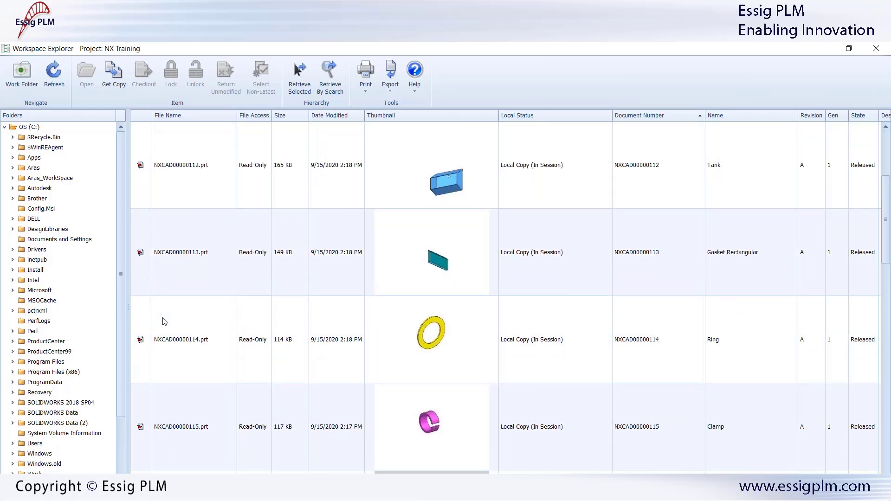
scroll(165, 322, "down", 1)
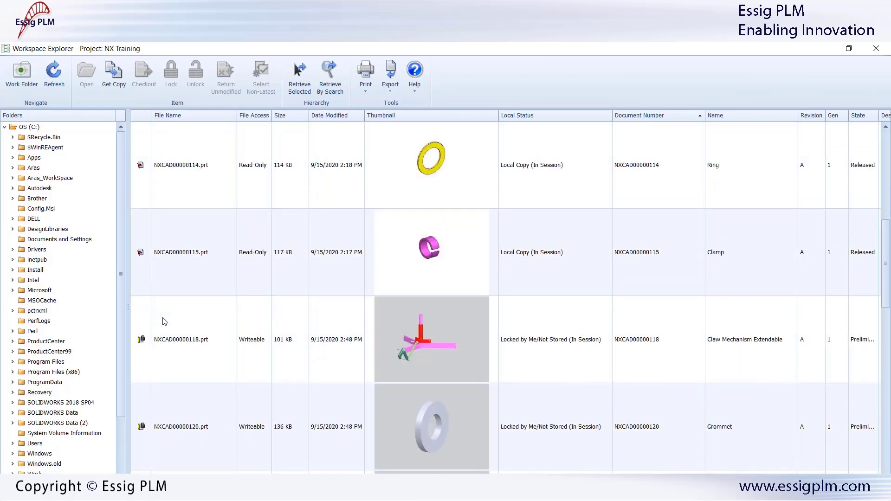
scroll(164, 321, "down", 1)
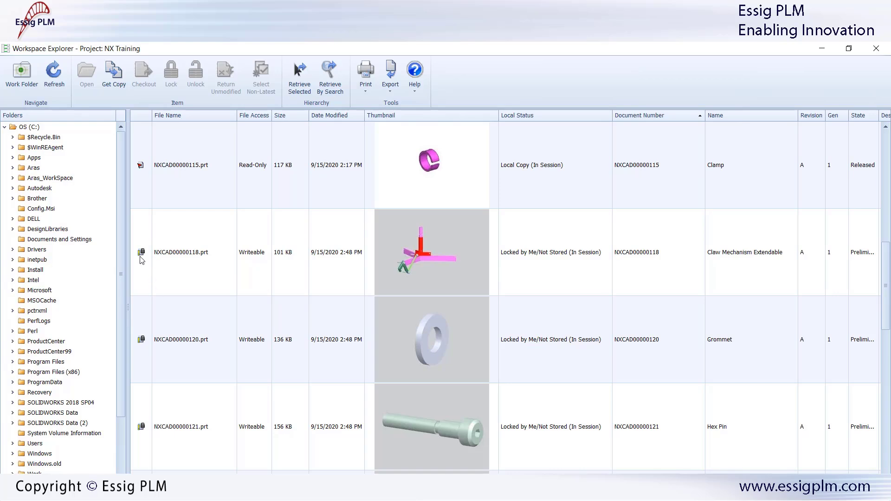
scroll(141, 260, "up", 5)
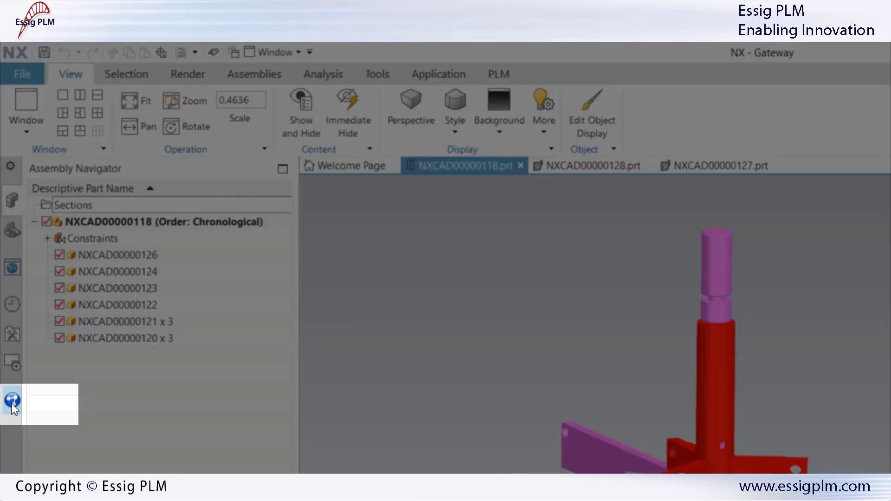
Step: Widen the Connectors For PLM panel and bring up the PLM ribbon for assembly NXCAD00000118
left_click(13, 400)
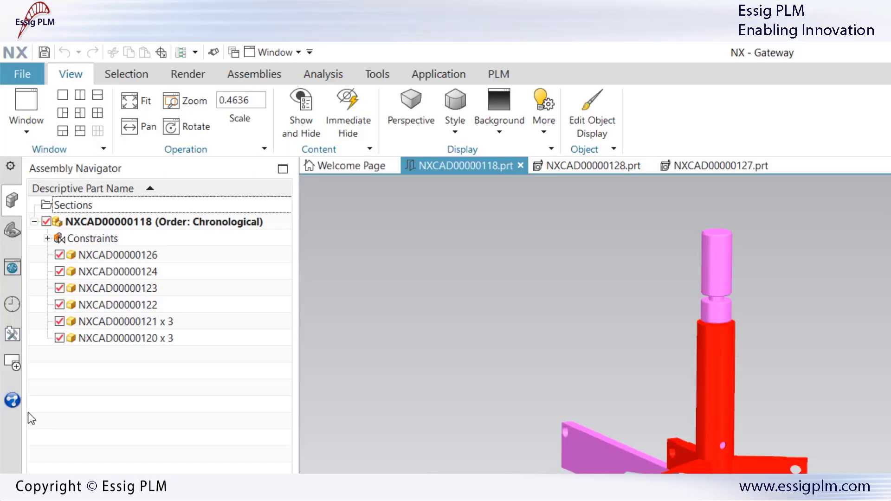
left_click_drag(294, 353, 877, 395)
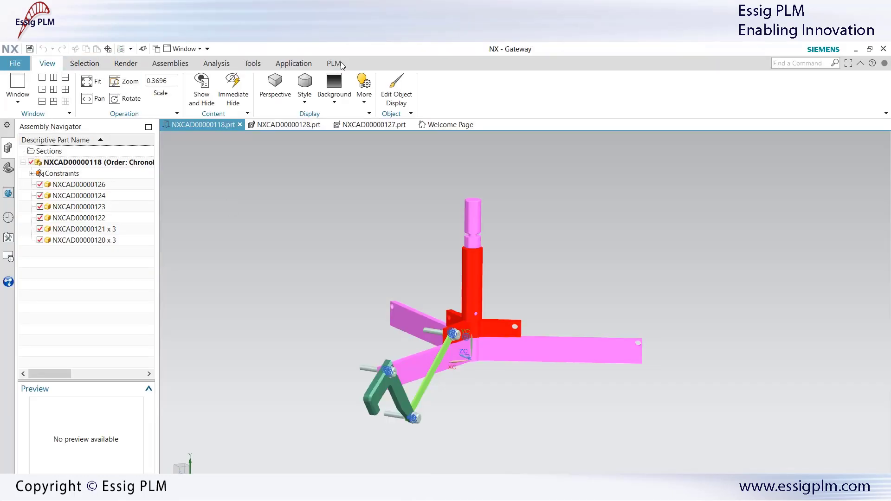
left_click(332, 65)
Step: Start storing the assembly and open the viewable PDF of drawing NXCAD00000128
left_click(38, 89)
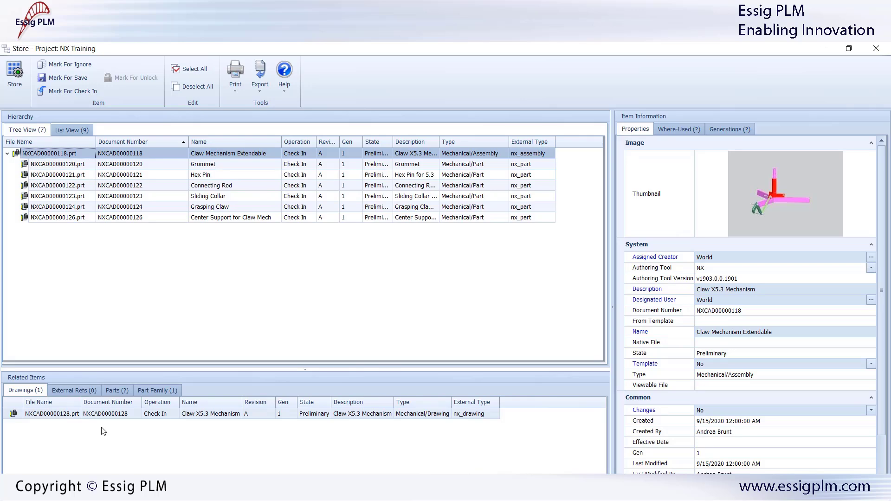
left_click(113, 415)
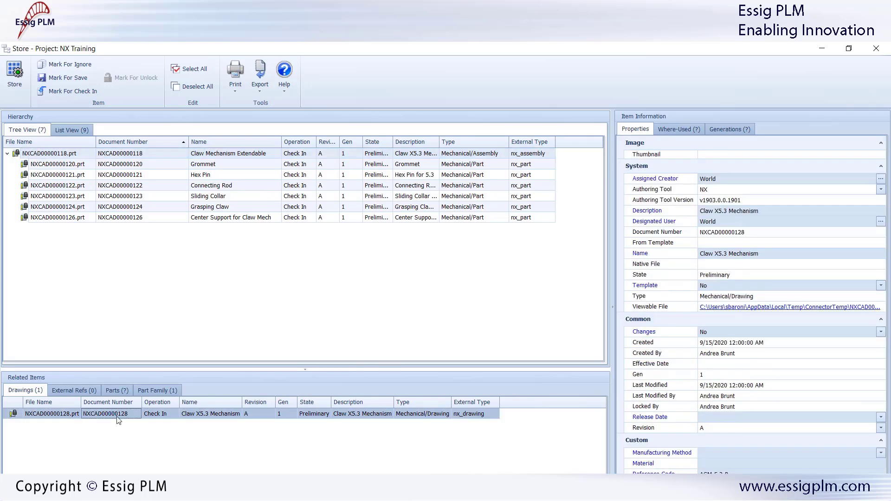
left_click(759, 307)
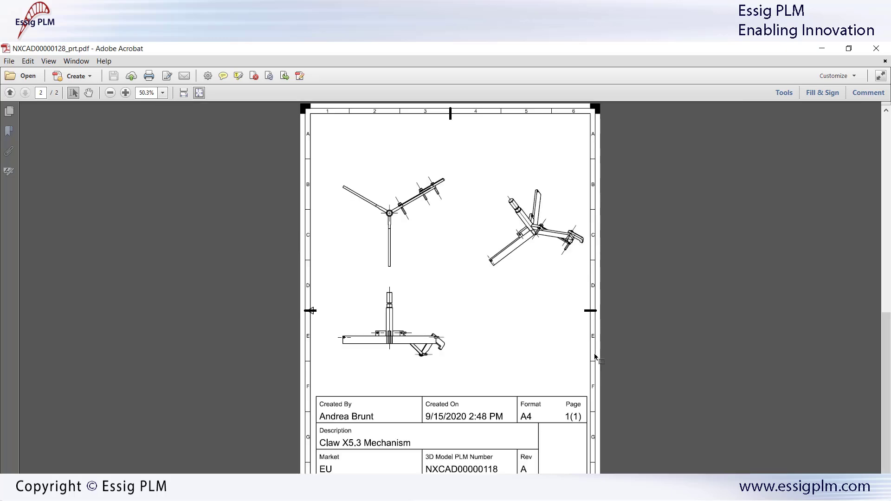
Step: Close the NXCAD00000128_prt.pdf drawing in Acrobat
left_click(882, 48)
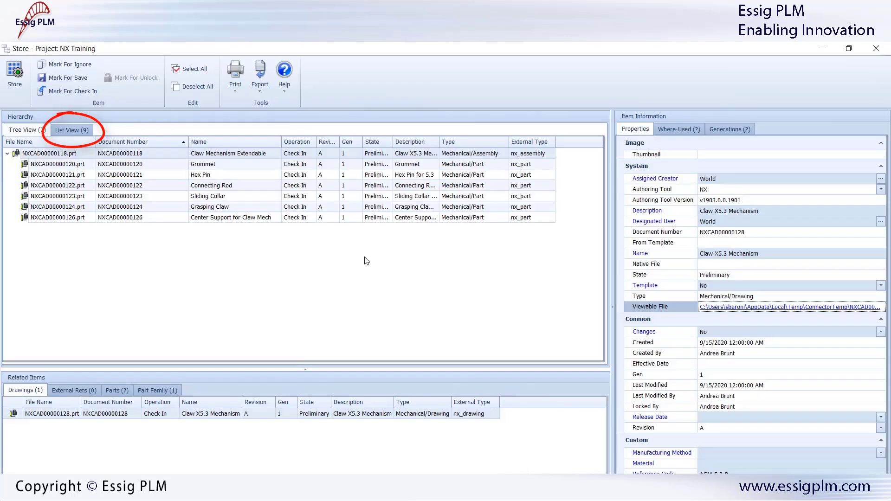
Step: In a flat list sorted by External Type, mark drawing NXCAD00000128 for save and store
left_click(68, 130)
left_click(182, 142)
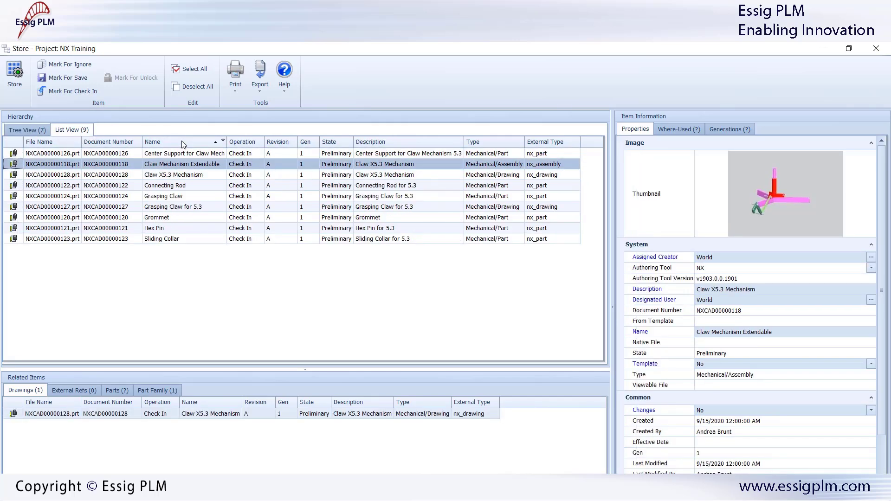
left_click(539, 141)
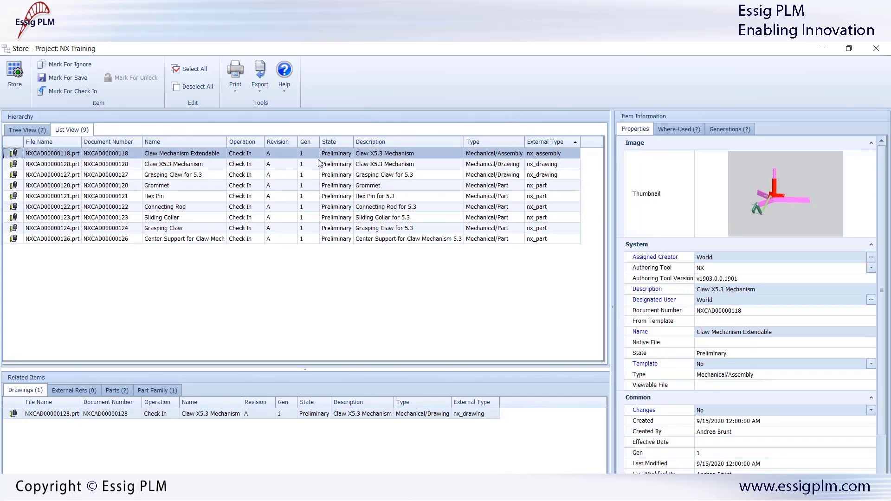
right_click(246, 167)
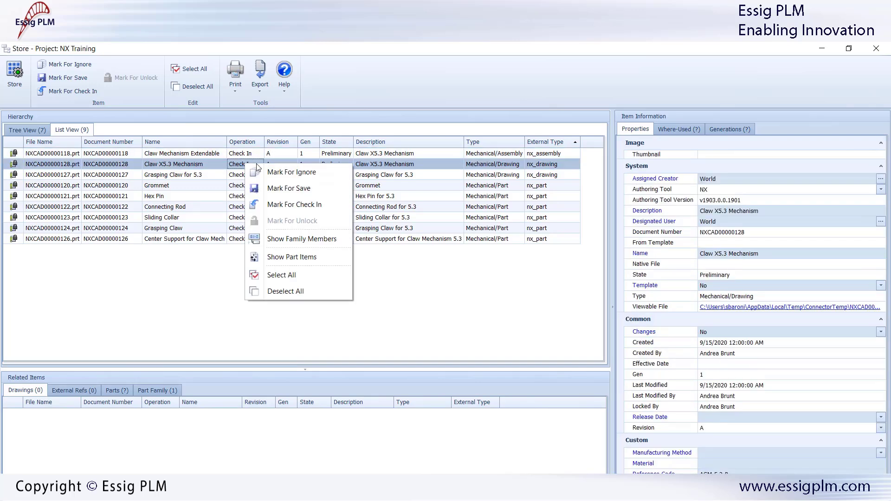
left_click(288, 188)
left_click(14, 74)
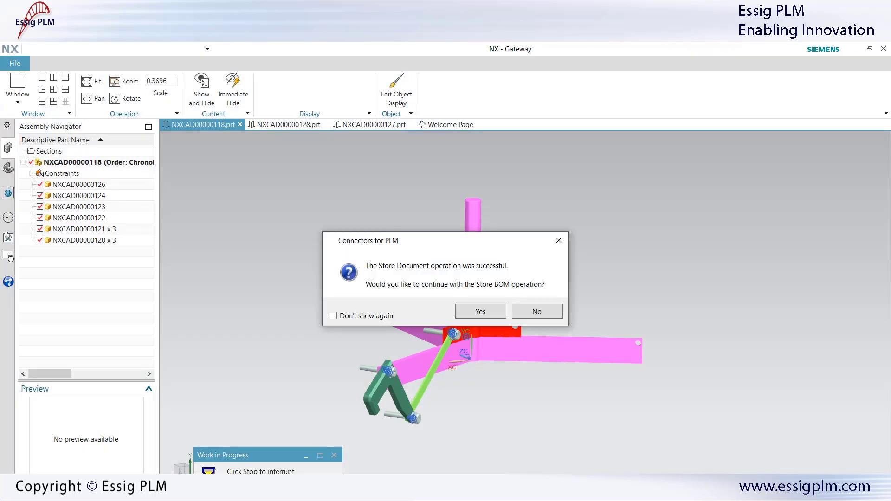
Step: Continue to Store BOM, store the claw mechanism BOM, and acknowledge the success message
left_click(481, 312)
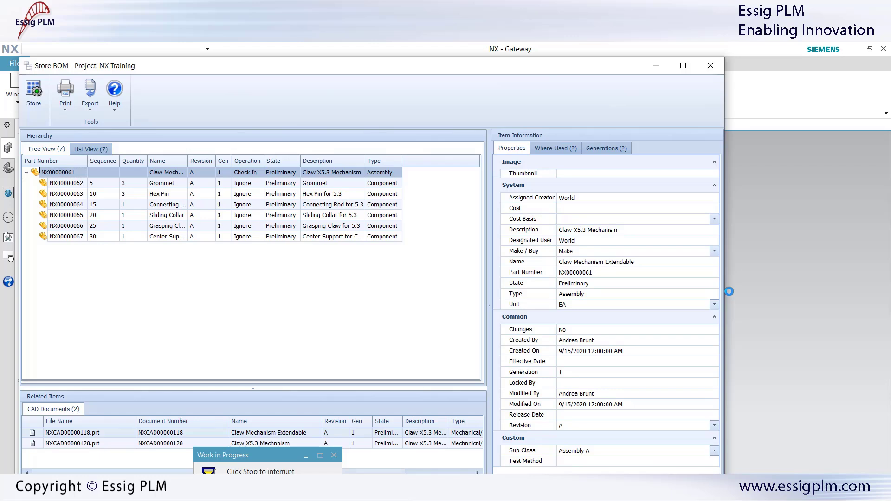
left_click(34, 93)
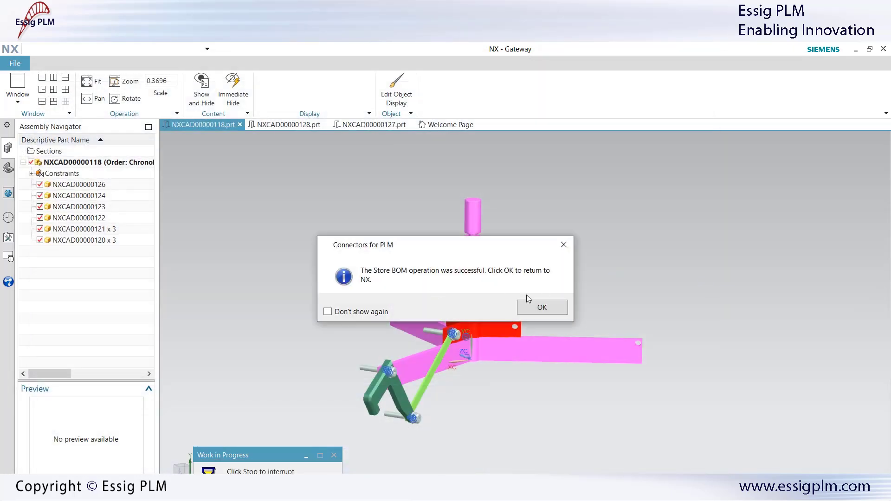
left_click(532, 307)
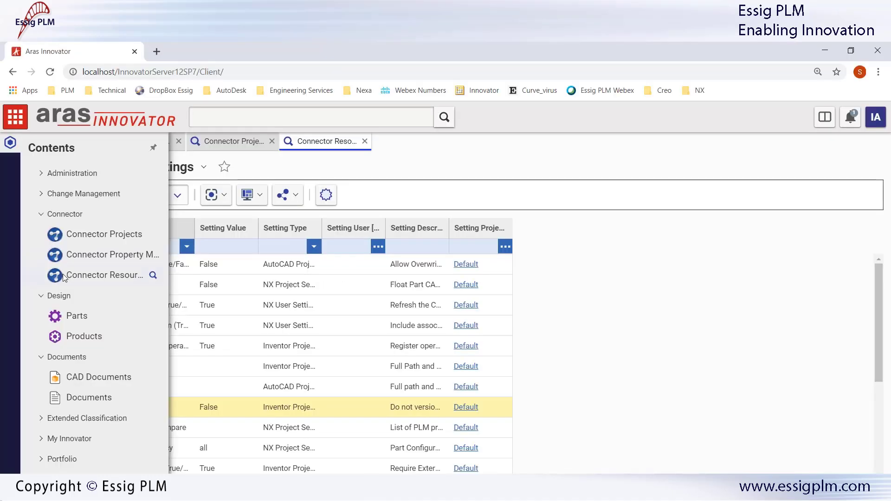
Step: Search Parts for names matching *claw* and open NX00000061 Claw Mechanism Extendable
left_click(71, 320)
left_click(88, 198)
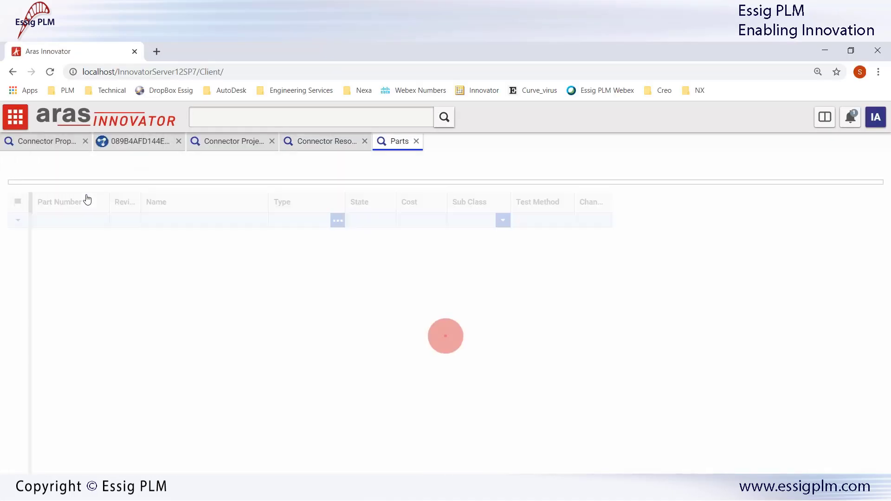
left_click(185, 245)
type("*claw*")
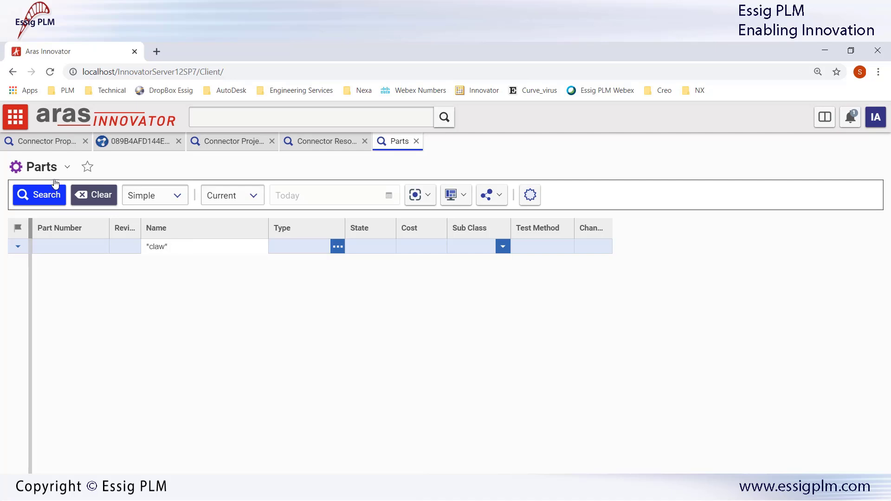
left_click(36, 197)
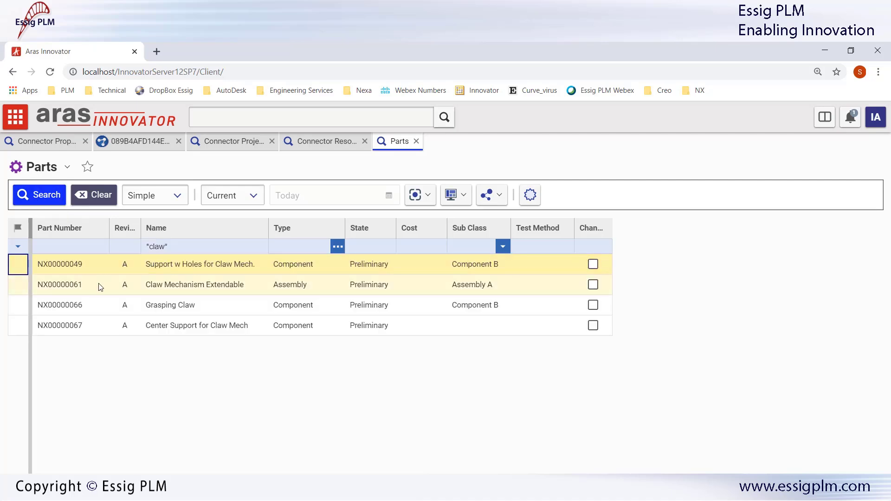
double_click(100, 286)
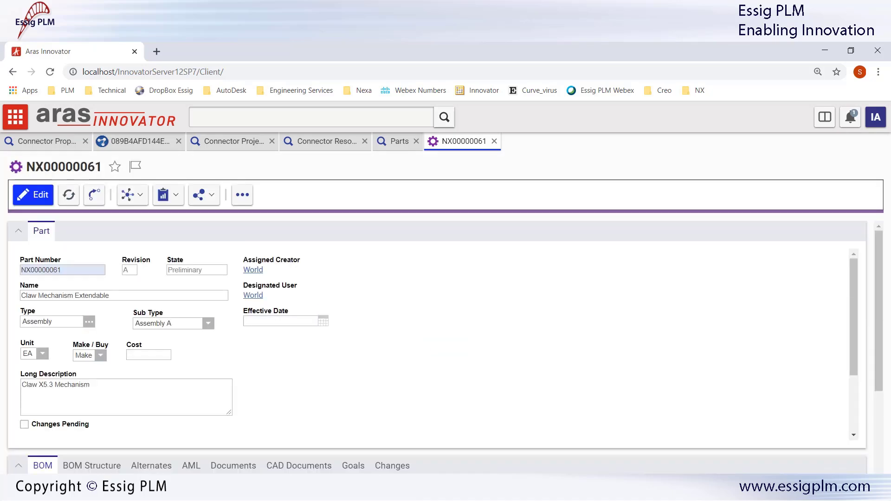
Step: Review the claw assembly's BOM tree and Multilevel BOM Report, then list its NX CAD documents
scroll(877, 279, "down", 4)
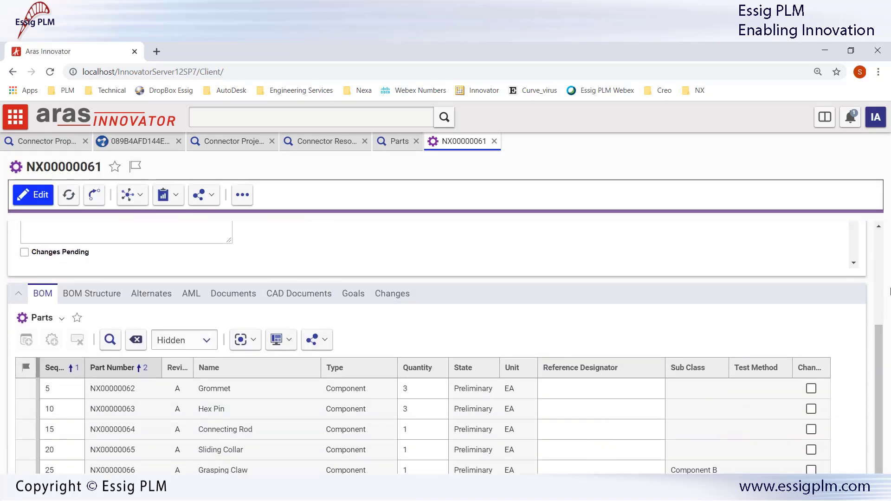
scroll(360, 296, "down", 1)
left_click(112, 262)
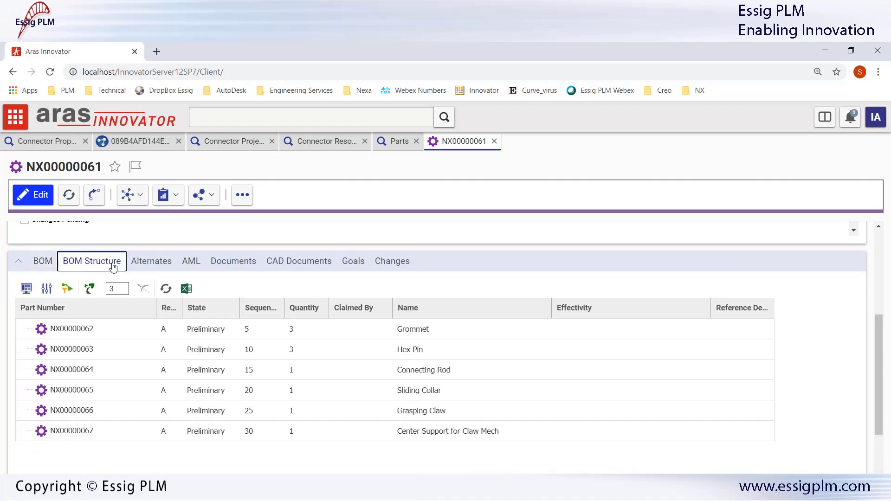
left_click(168, 195)
left_click(176, 214)
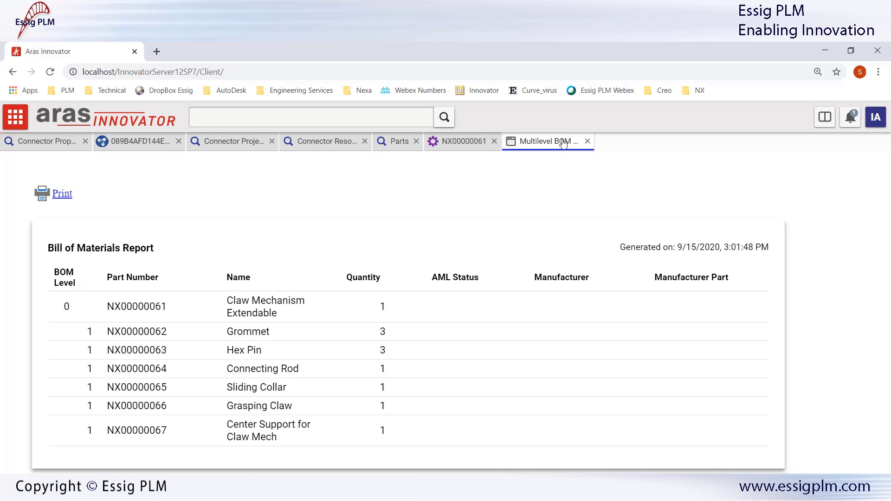
left_click(587, 141)
left_click(288, 261)
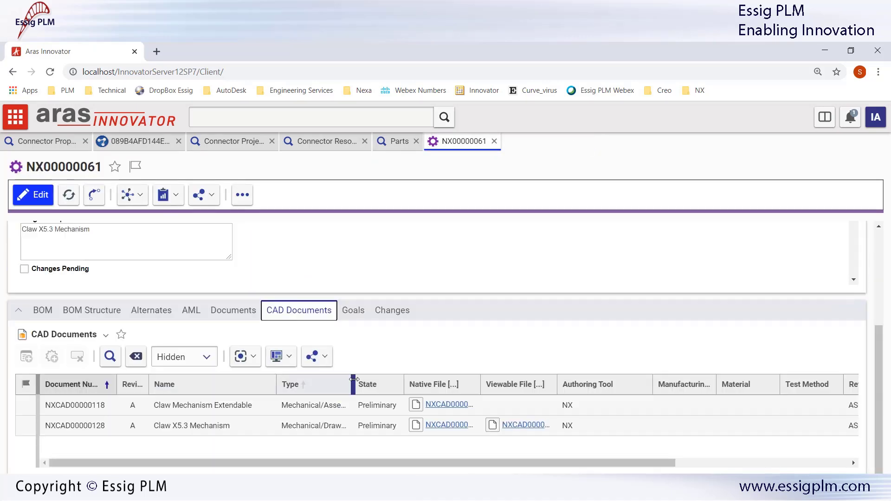
Step: Open assembly document NXCAD00000118, review its Structure grid, then open the Grasping Claw document
left_click_drag(353, 384, 390, 385)
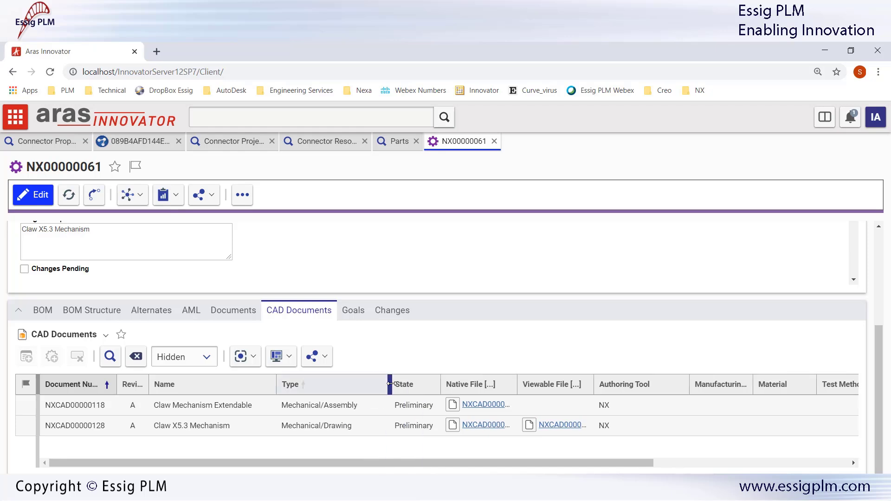
double_click(93, 407)
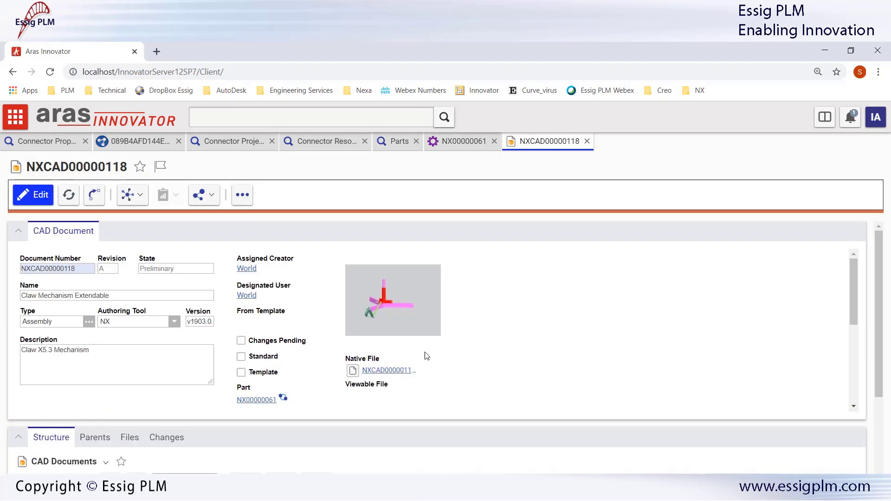
scroll(478, 363, "down", 2)
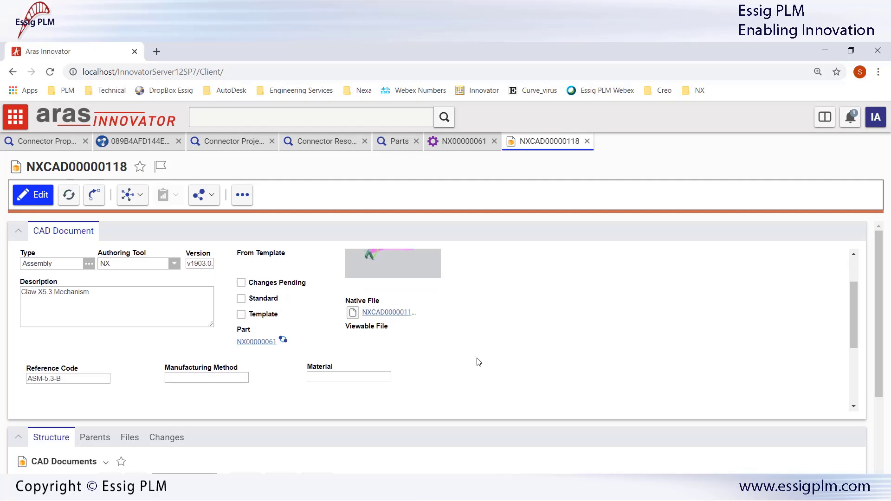
left_click_drag(882, 323, 883, 423)
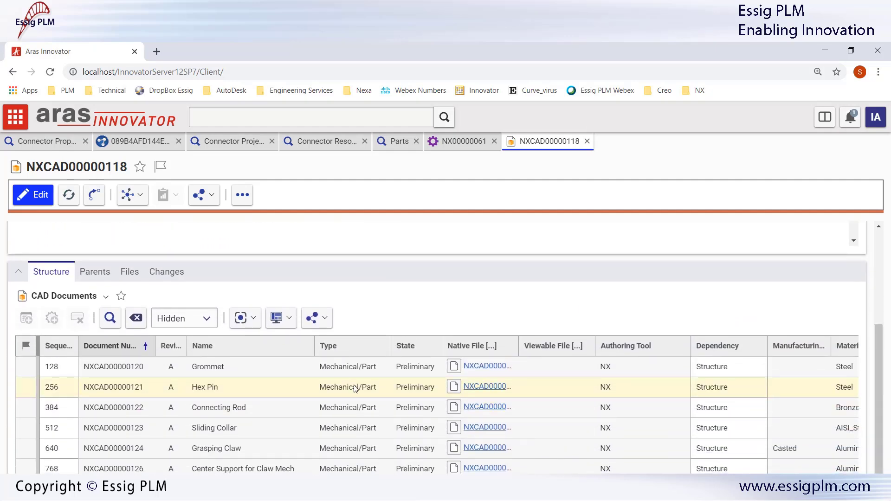
double_click(246, 454)
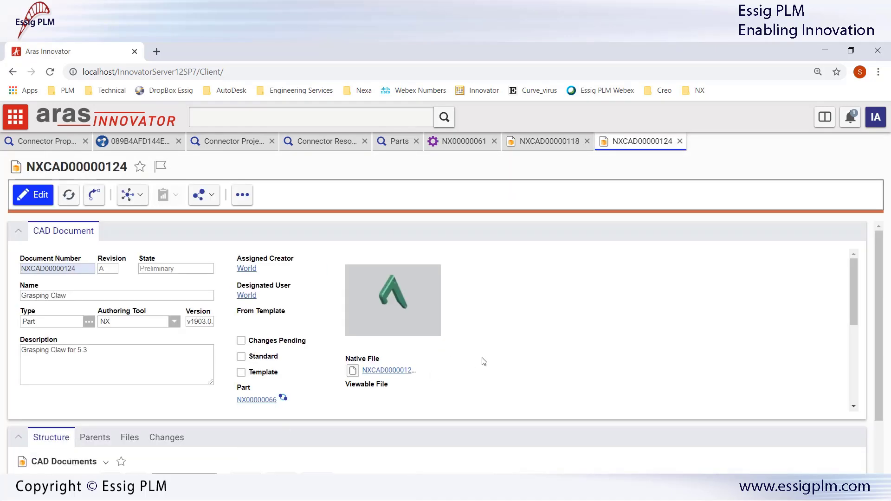
Step: Confirm NXCAD00000124 is Casted in Aluminum_6061 and view its parents, including Grasping Claw for 5.3
scroll(484, 361, "down", 2)
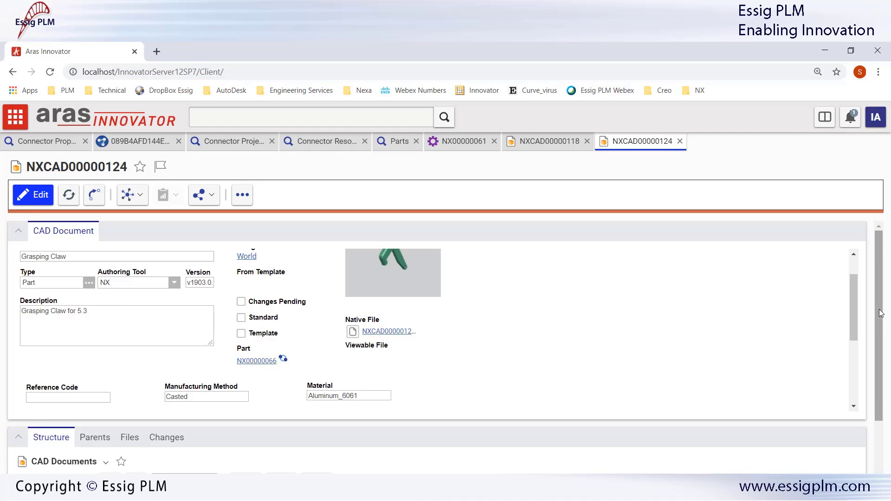
left_click_drag(881, 313, 881, 358)
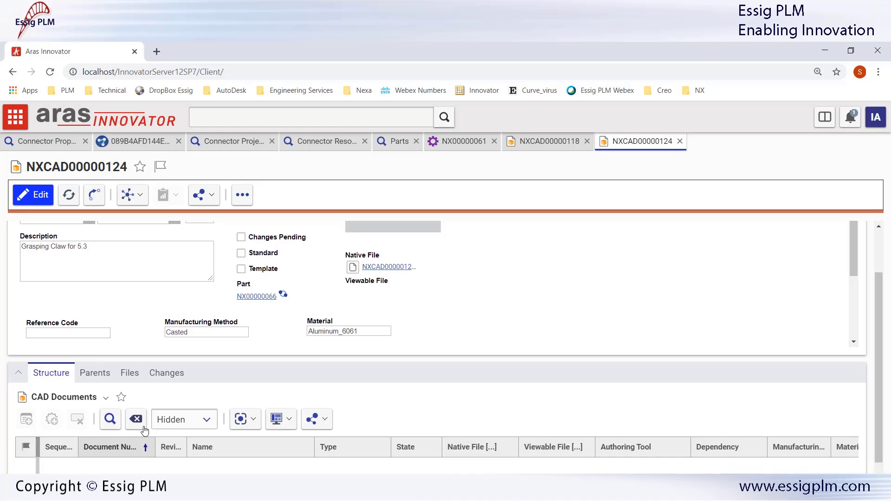
left_click(98, 375)
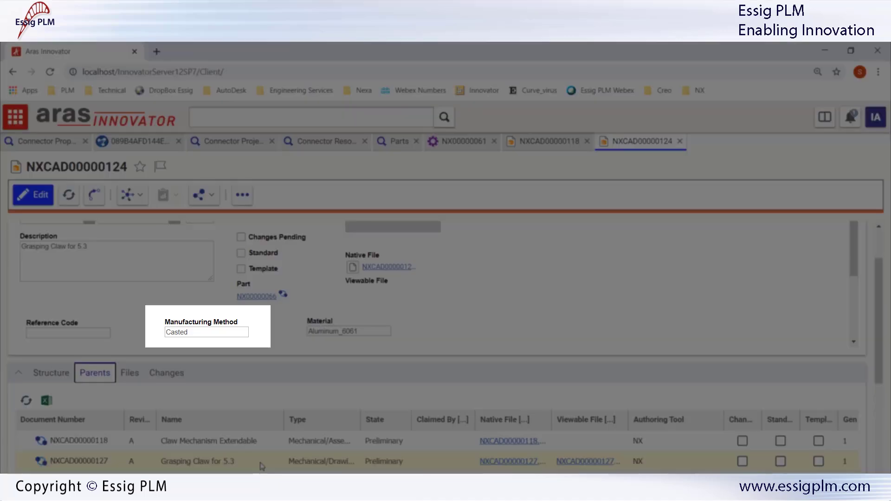
left_click(262, 465)
left_click_drag(359, 422, 403, 424)
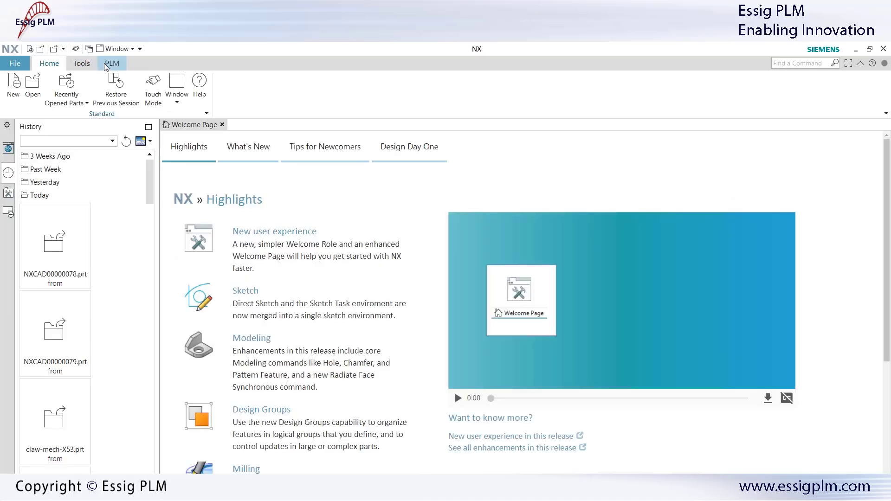
Step: Show the PLM commands on the NX Welcome Page
left_click(107, 65)
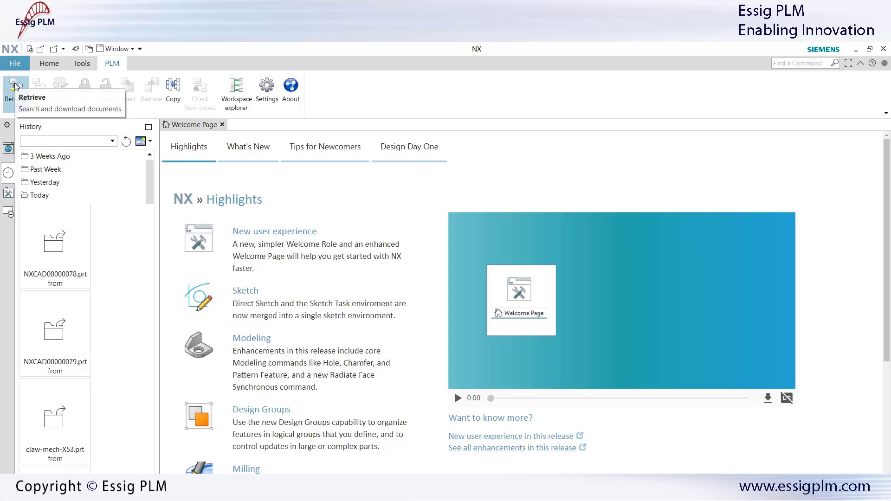
Step: Run a PLM search in NX Training for documents named *mech*
left_click(15, 83)
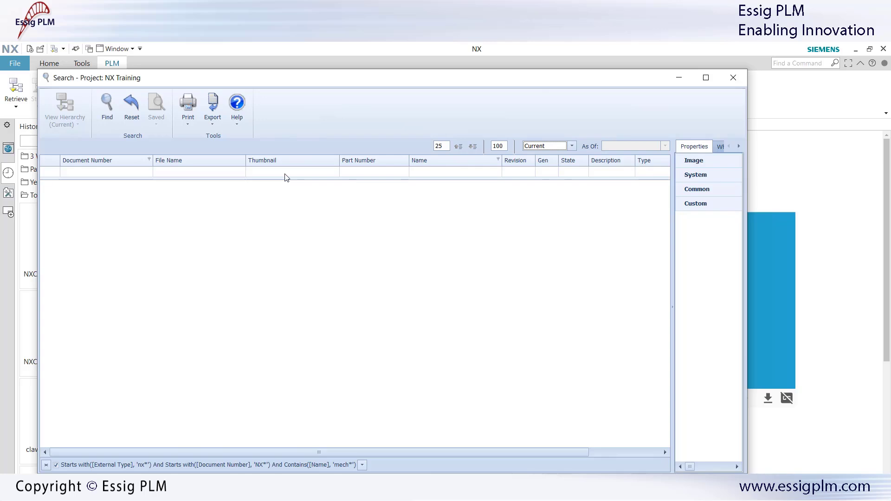
left_click(441, 171)
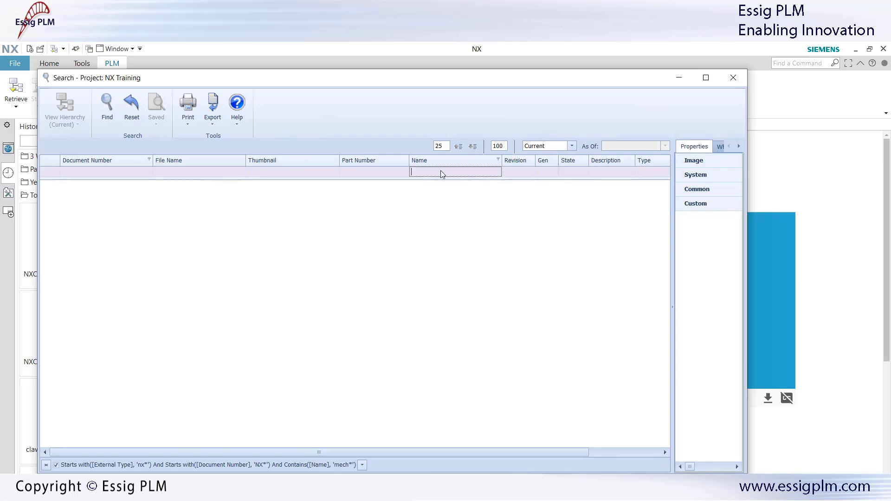
type("*mech*")
left_click(110, 103)
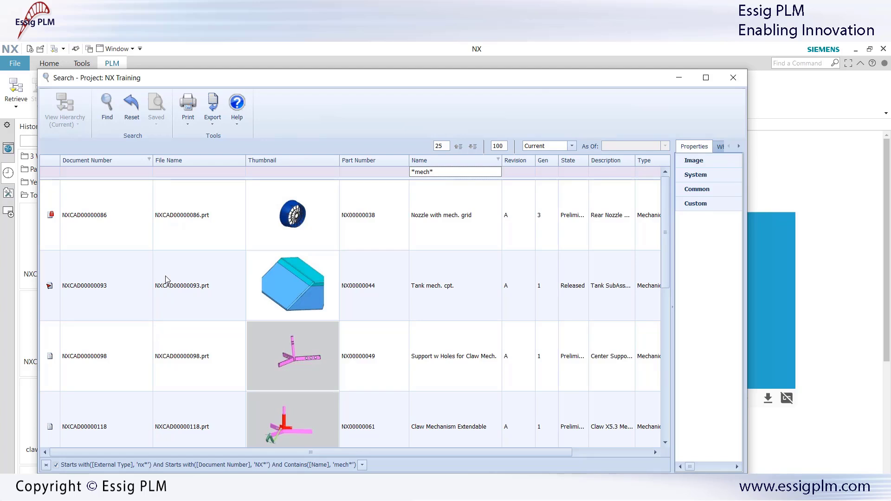
scroll(166, 279, "down", 1)
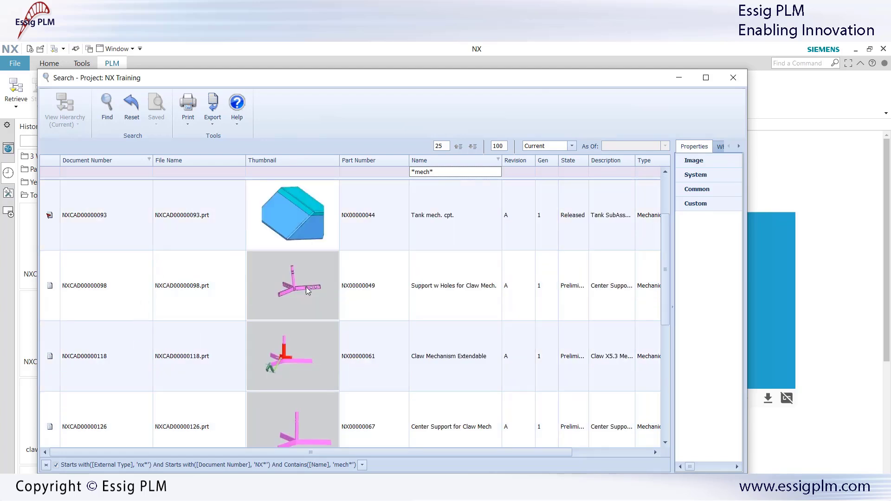
Step: Select Claw Mechanism Extendable and set the revision rule to Effective as of 9/15/2020
left_click(113, 375)
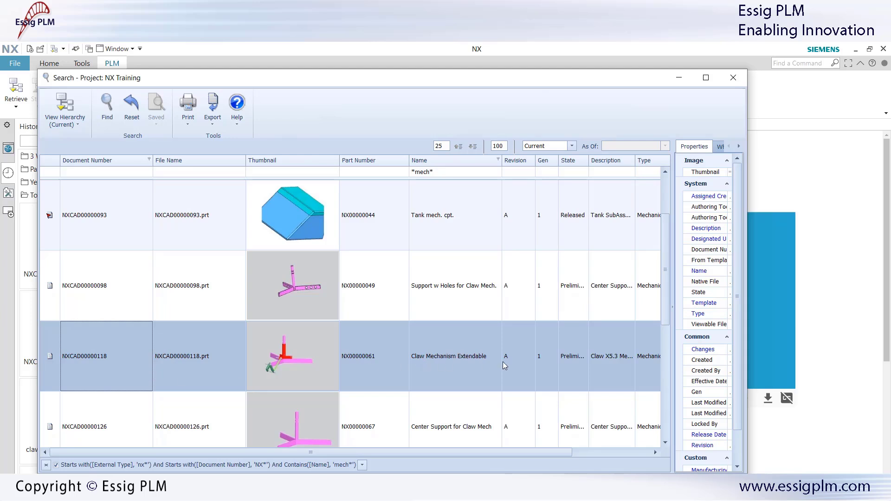
left_click(573, 146)
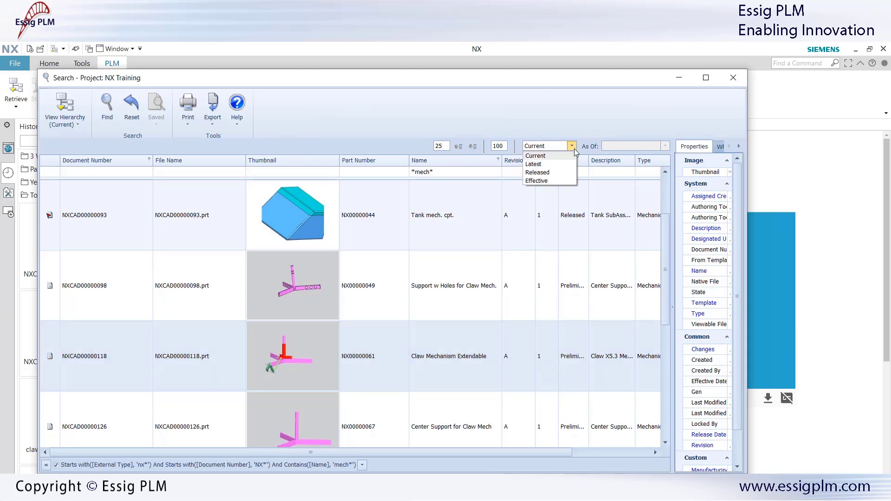
left_click(551, 181)
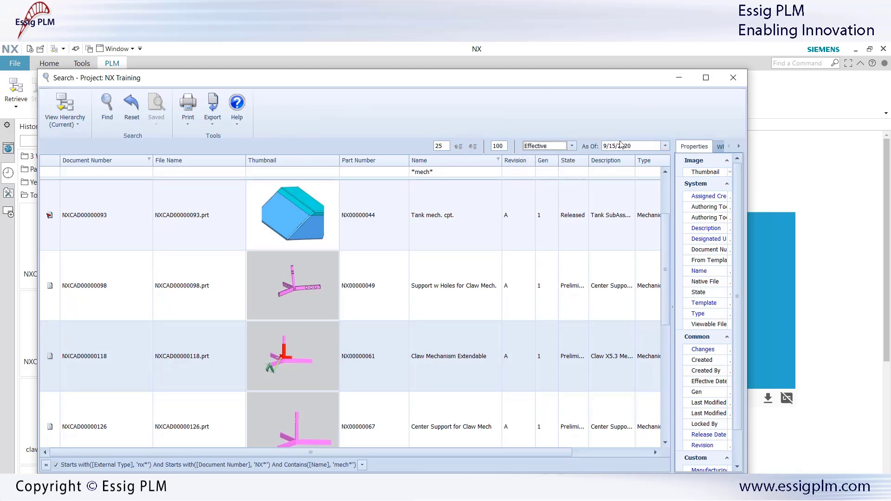
left_click(666, 146)
left_click(666, 147)
Step: Add a Manufacturing Method column to the results, placed between Name and Revision
right_click(648, 166)
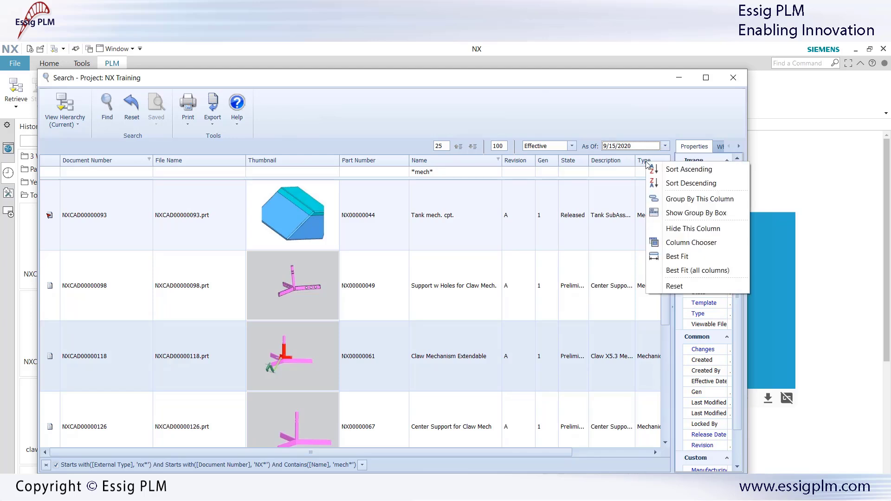
left_click(690, 243)
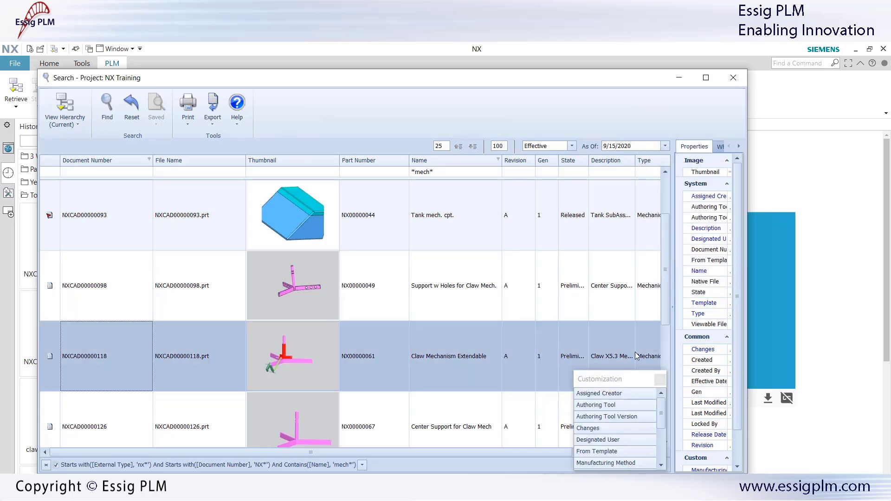
left_click(610, 465)
double_click(609, 464)
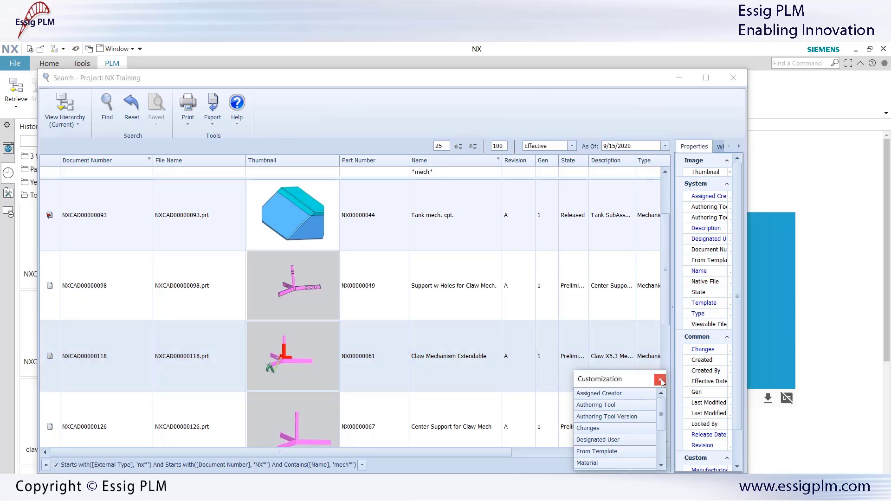
left_click(661, 381)
left_click_drag(503, 453, 634, 352)
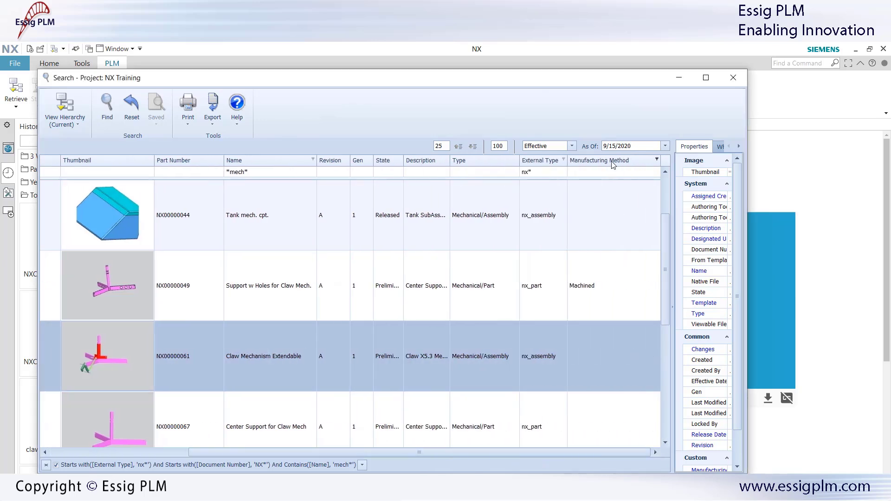
left_click_drag(613, 165, 323, 162)
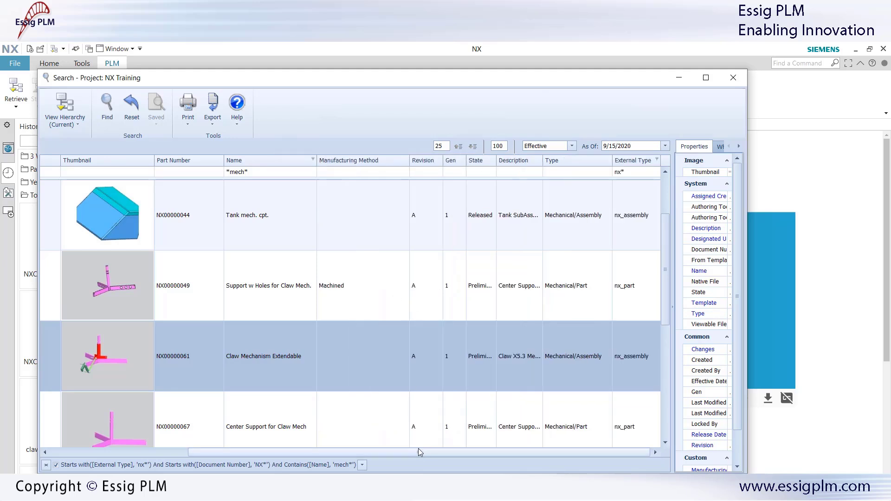
left_click_drag(418, 452, 249, 451)
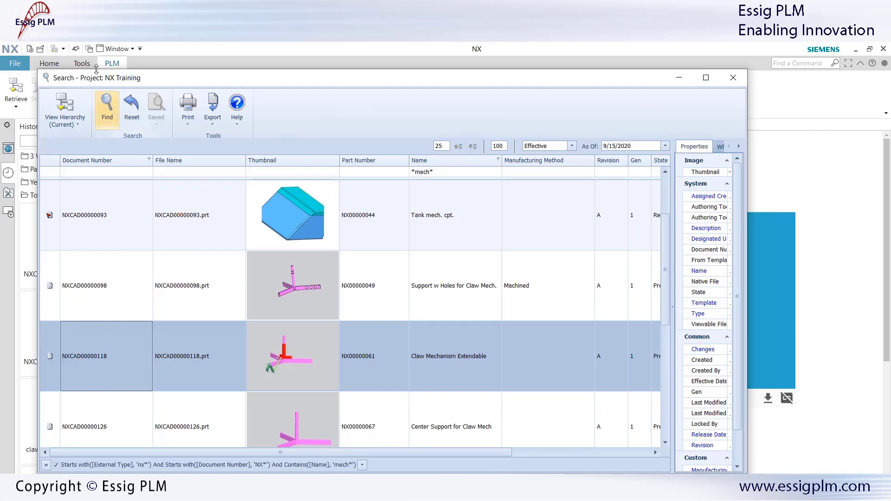
Step: Retrieve the top-level Claw Mechanism Extendable assembly and its components from its hierarchy into NX
left_click(63, 112)
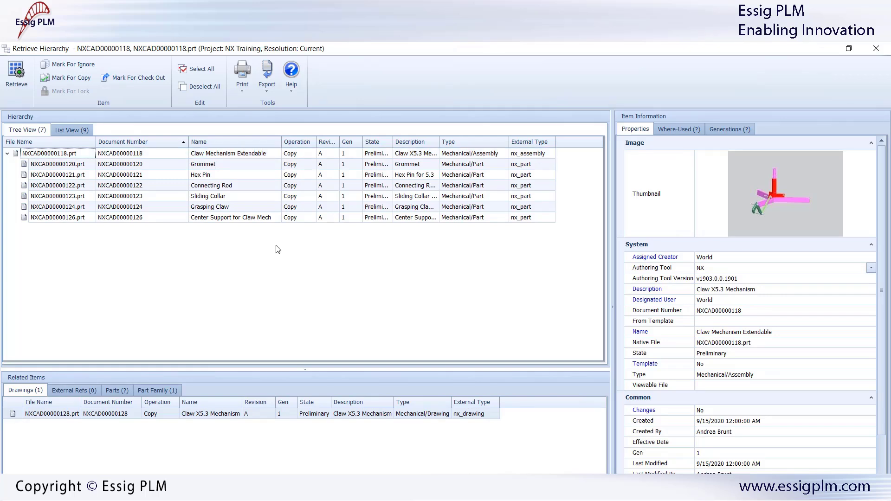
left_click(77, 151)
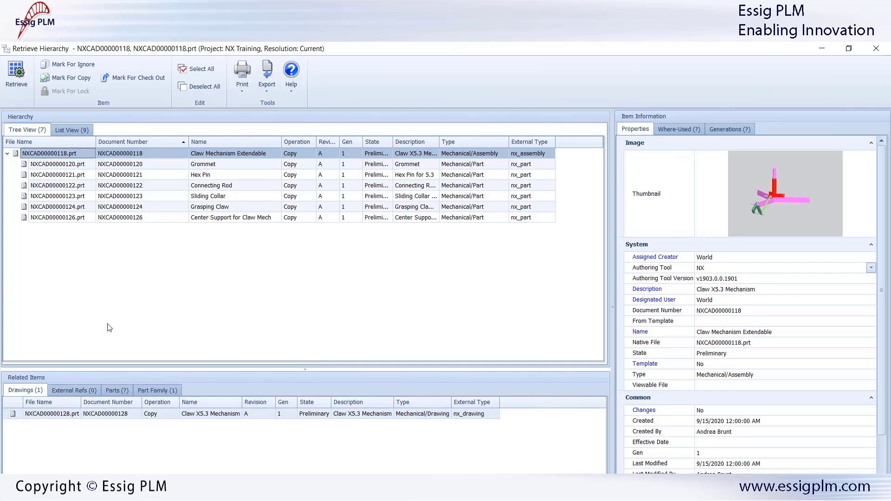
left_click(16, 72)
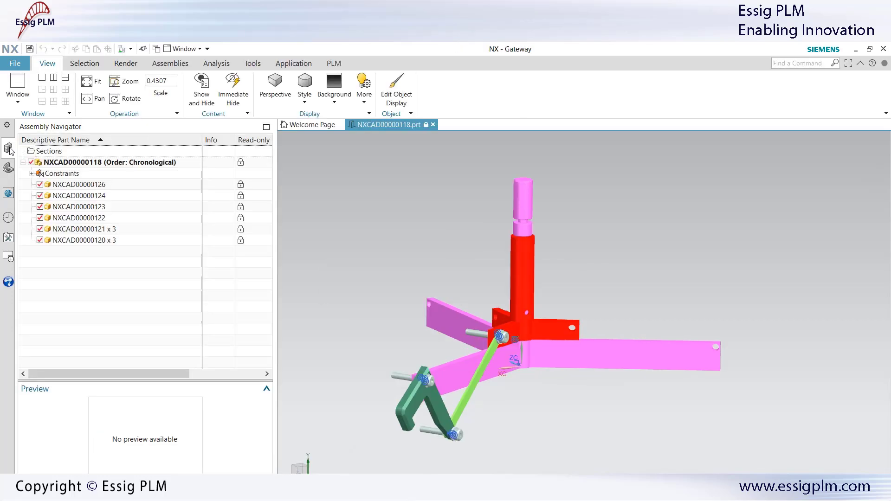
Step: Select center support NXCAD00000126 in the Assembly Navigator and start a PLM Replace
left_click(334, 63)
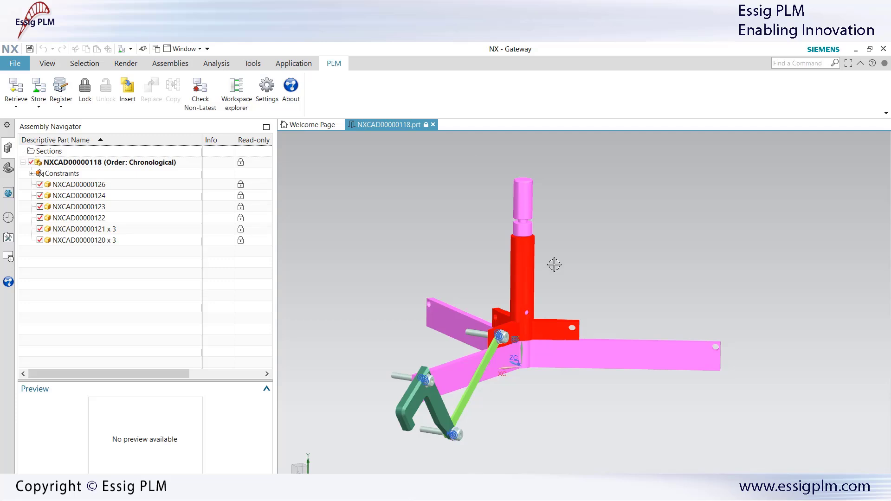
left_click(615, 352)
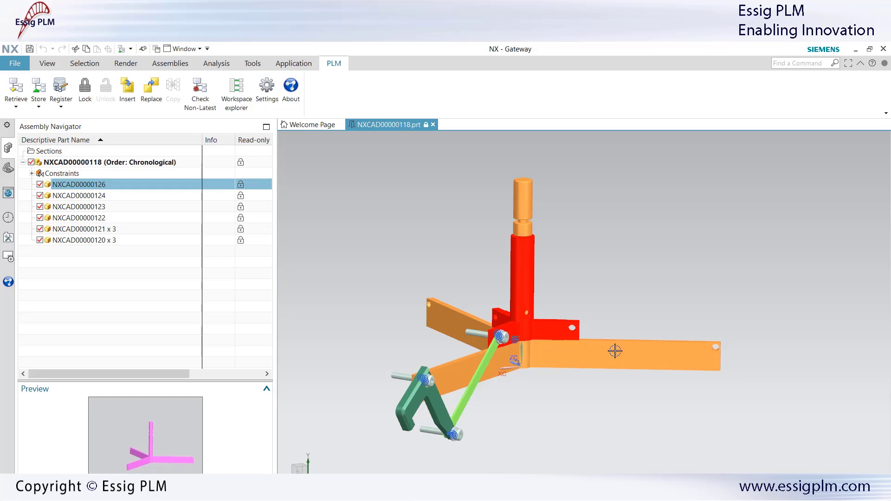
left_click(615, 351)
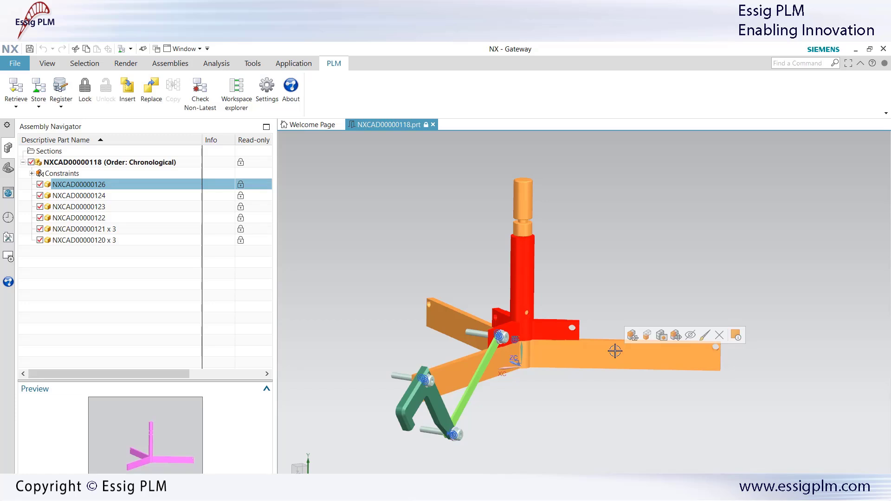
left_click(149, 87)
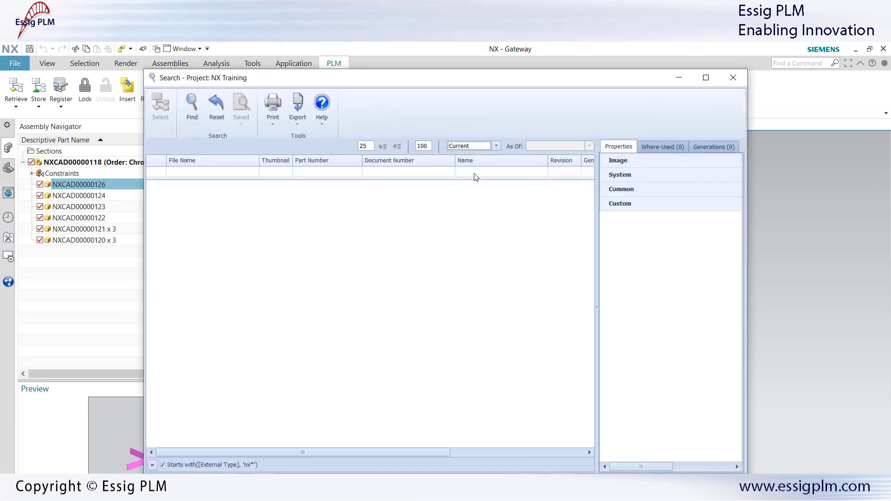
Step: Replace the center support with Support w Holes for Claw Mech. (NXCAD00000098), then lock the assembly
left_click(474, 172)
type("*mech*")
left_click(192, 106)
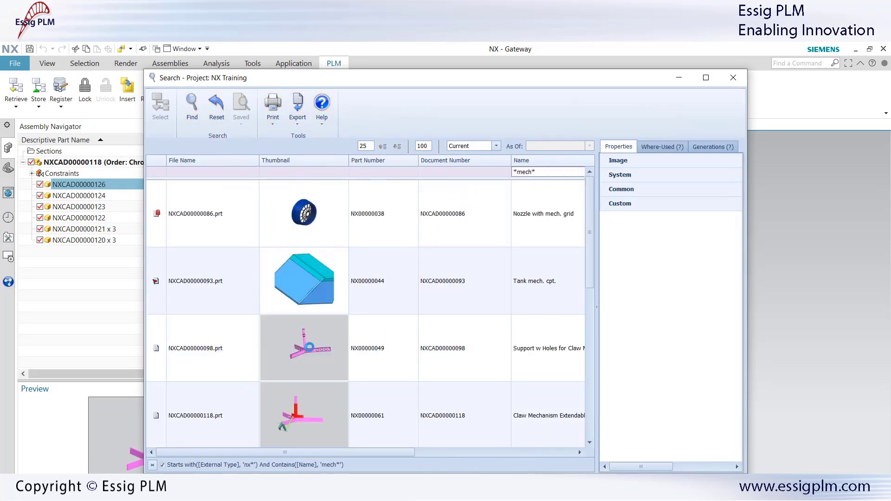
left_click(307, 348)
left_click(707, 77)
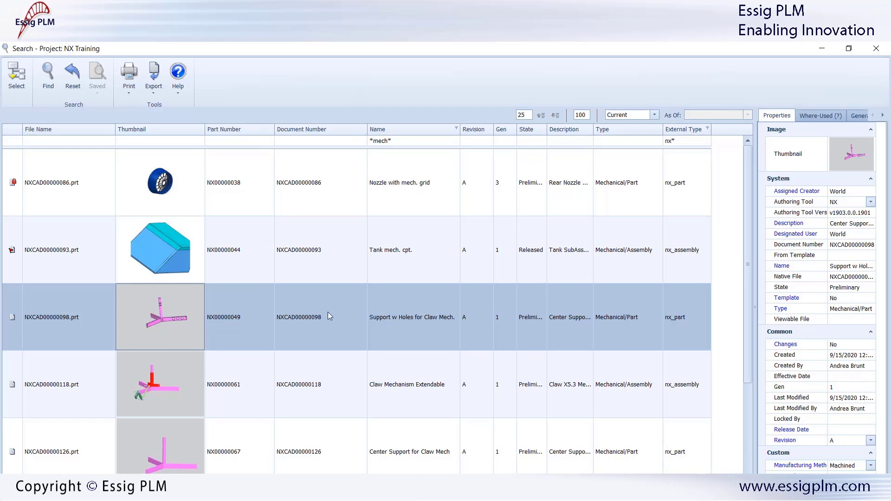
left_click(17, 77)
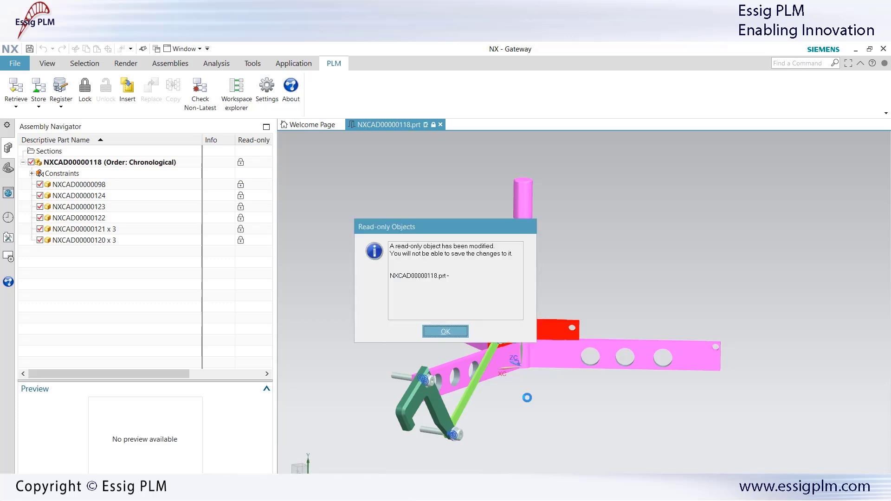
left_click(445, 331)
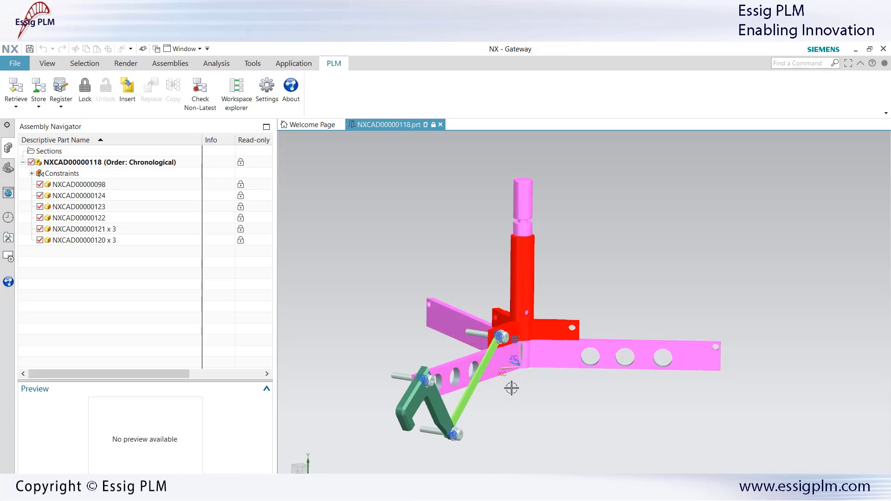
left_click(85, 88)
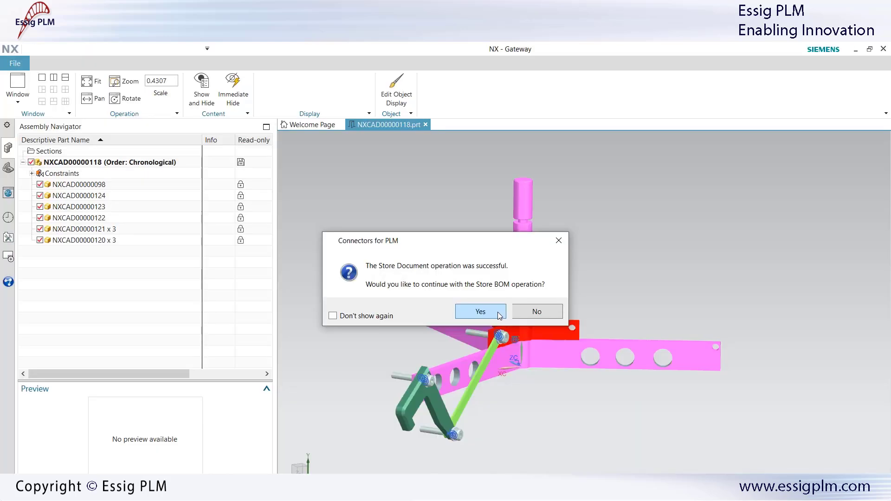
Step: Continue with Store BOM and acknowledge the successful BOM store
left_click(498, 314)
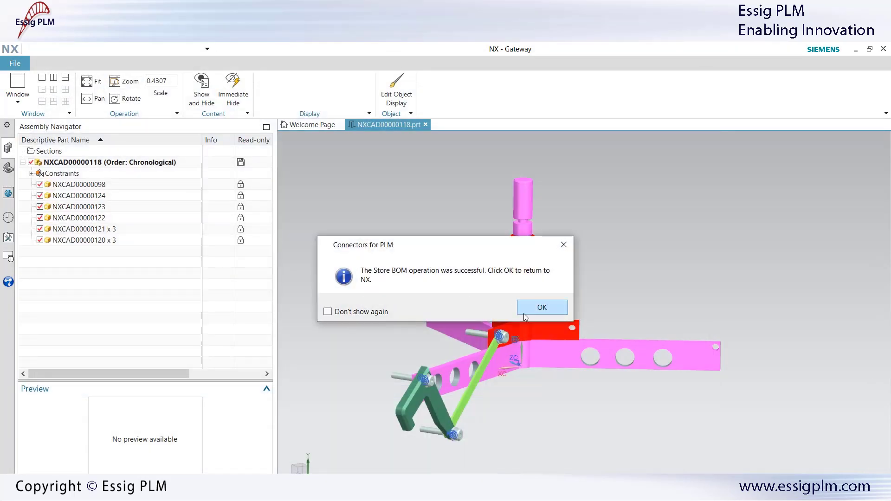
left_click(525, 314)
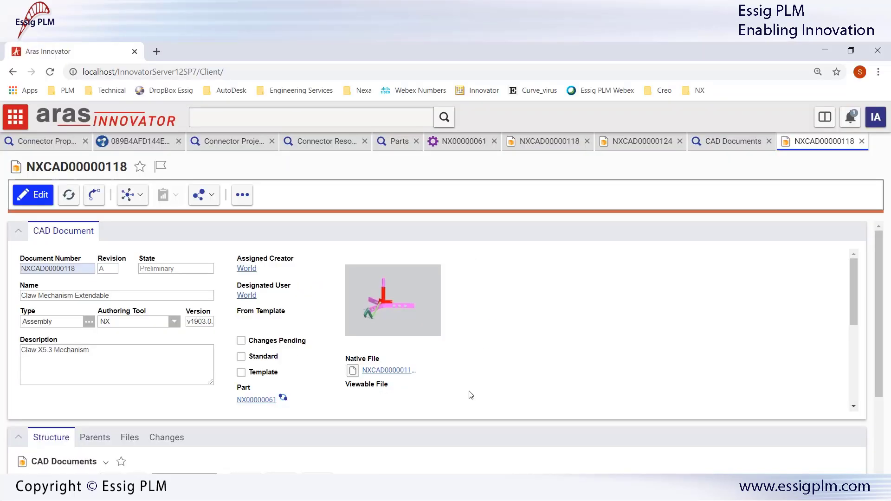
Step: Check that the CAD Documents grid lists Support w Holes, then open the claw CAD document's Properties
scroll(878, 325, "down", 3)
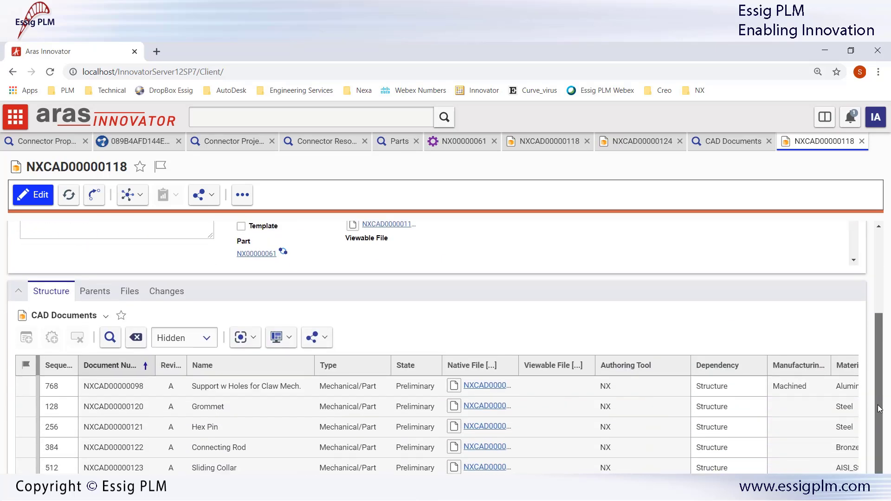
scroll(473, 302, "up", 3)
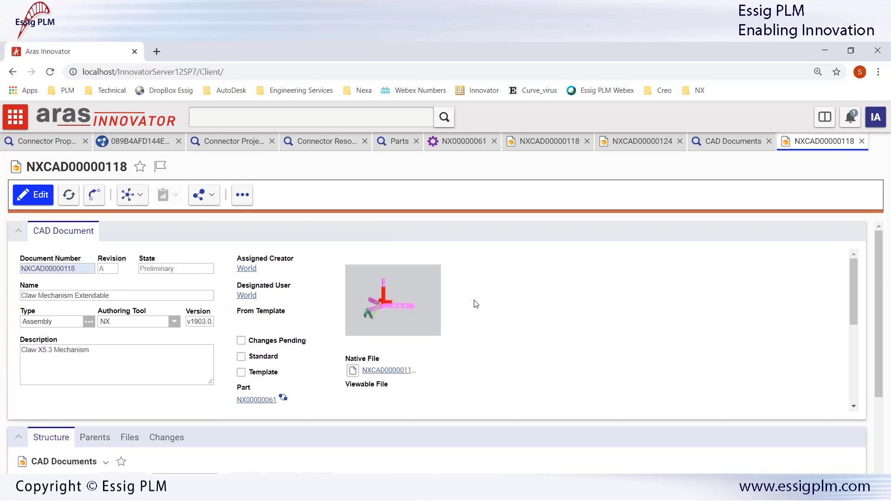
left_click(242, 194)
left_click(269, 233)
double_click(381, 390)
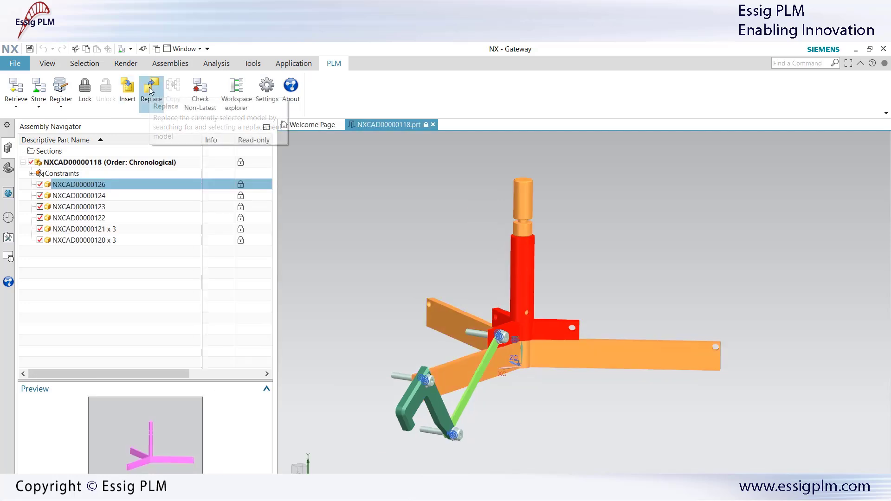
Step: Swap the center support for NXCAD00000098 Support w Holes for Claw Mech., found by Name '*mech'
left_click(151, 91)
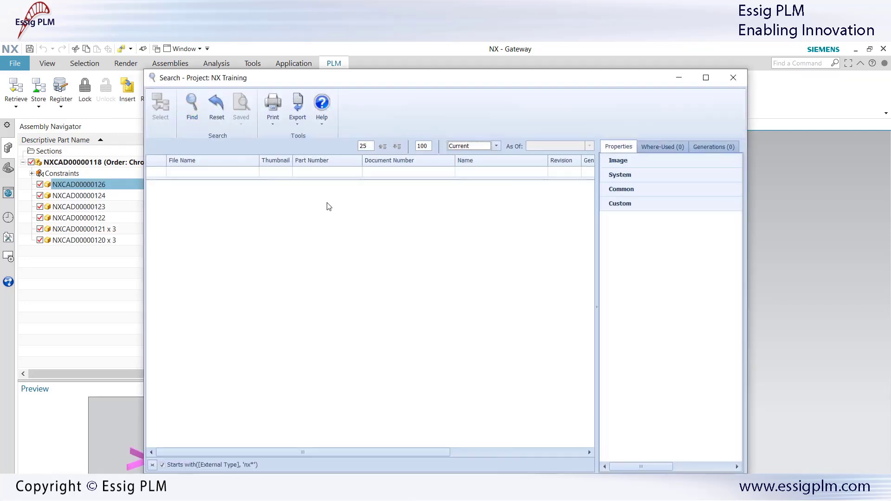
left_click(475, 172)
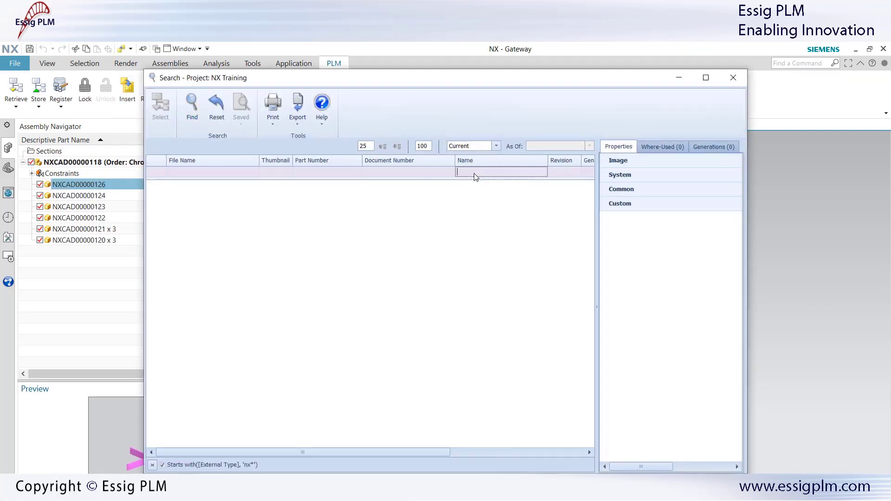
type("*mech*")
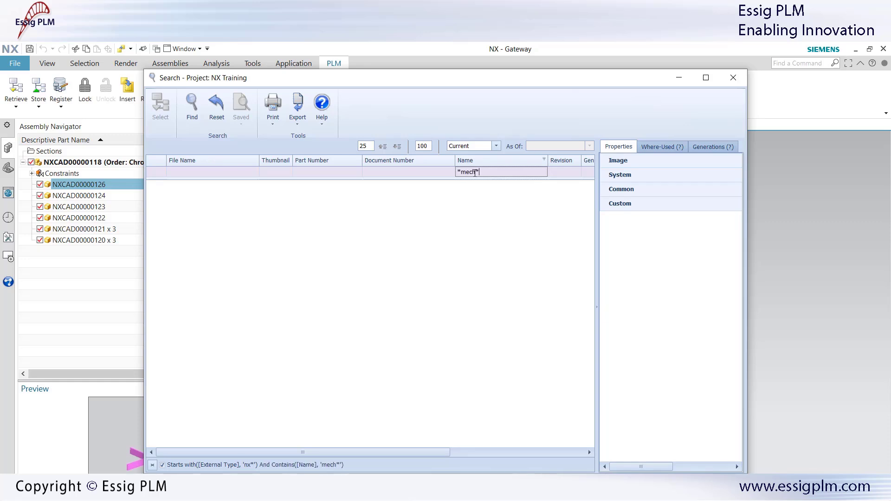
left_click(191, 112)
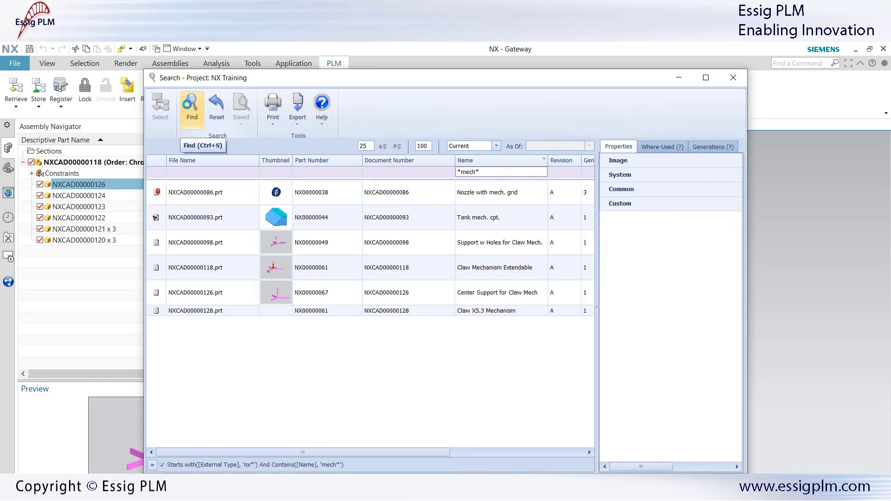
left_click_drag(293, 160, 348, 161)
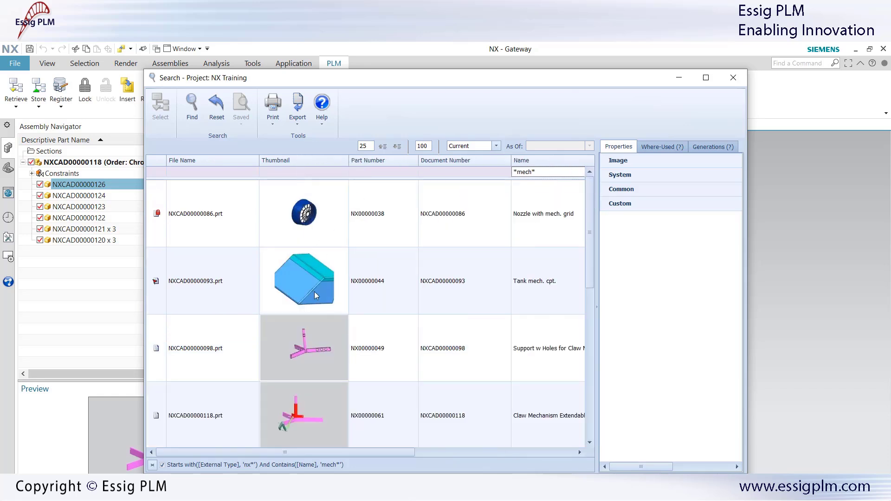
left_click(310, 347)
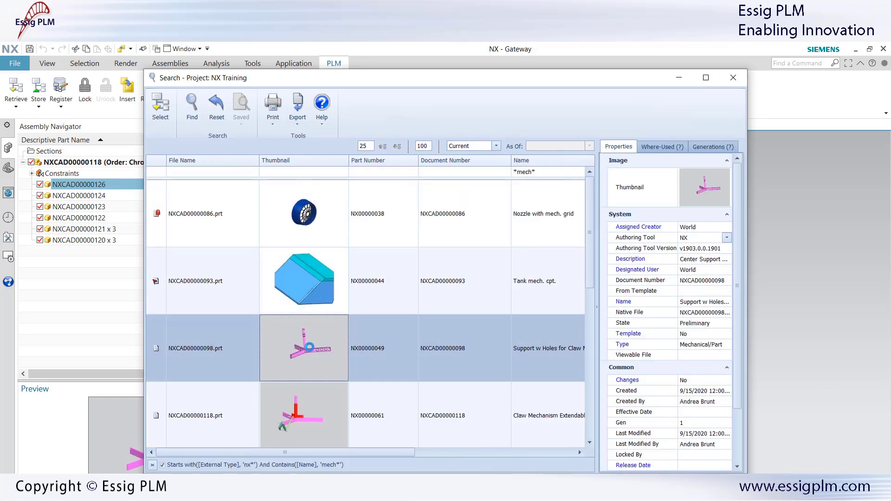
left_click(706, 77)
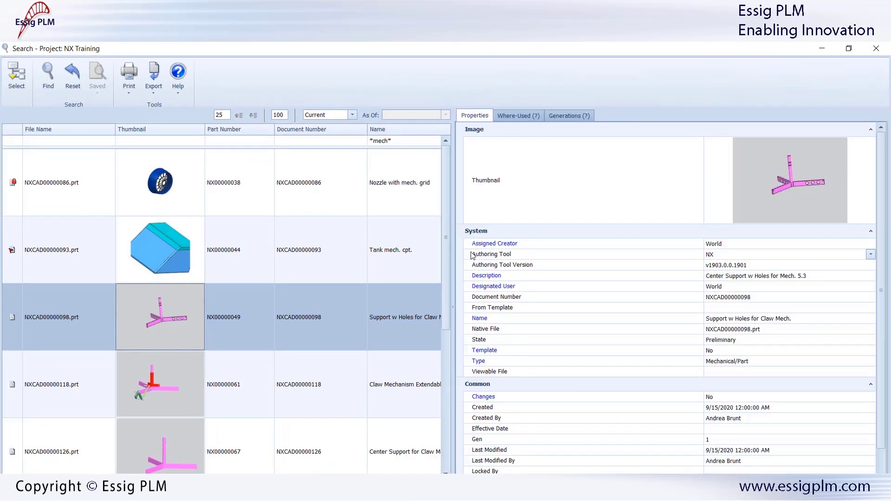
left_click_drag(453, 271, 756, 271)
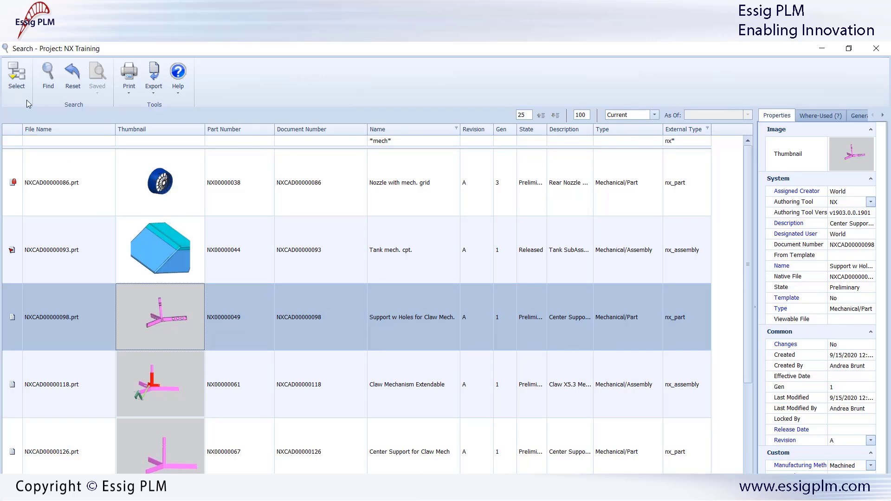
left_click(18, 76)
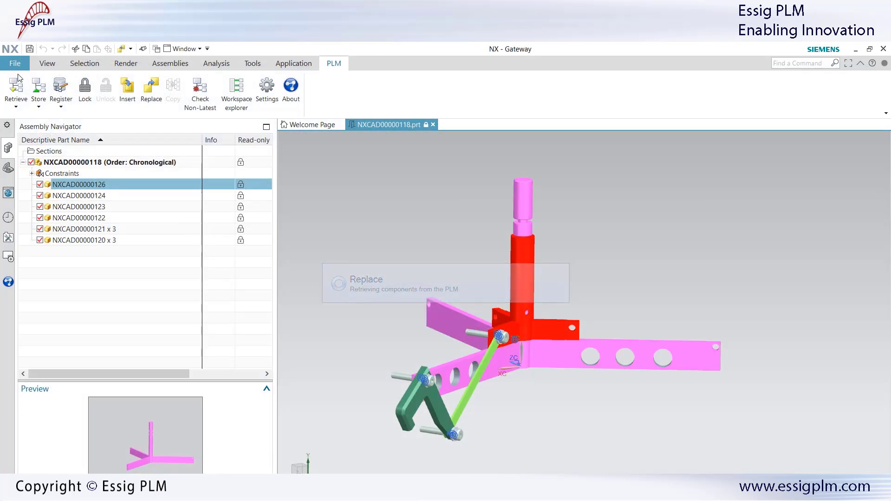
Step: Open the workspace explorer and widen the PLM connector file list
left_click(236, 89)
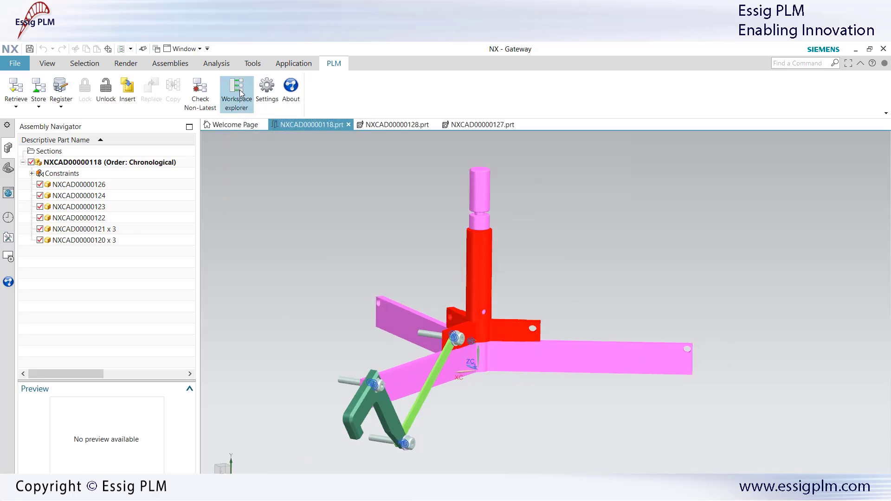
left_click_drag(495, 116, 499, 118)
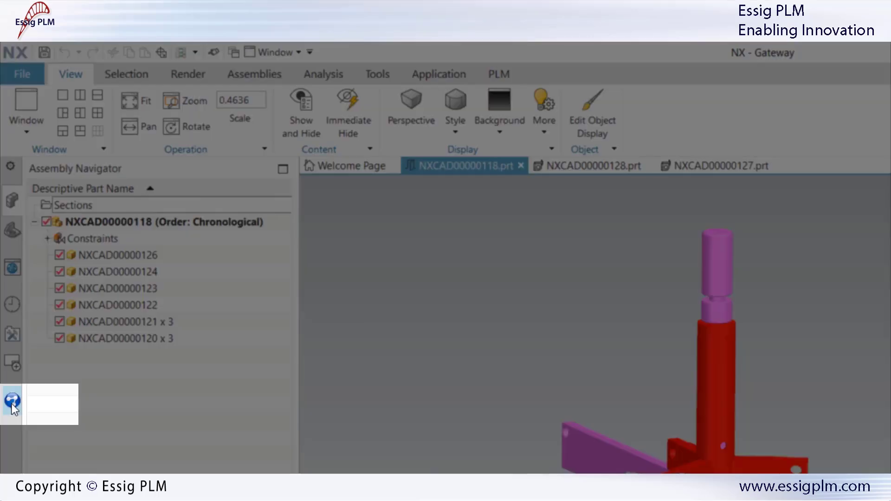
left_click(13, 401)
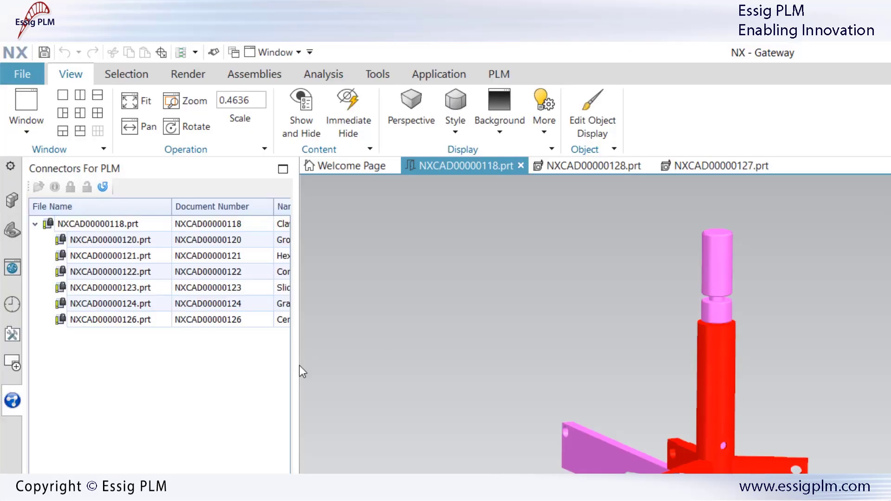
left_click_drag(302, 371, 882, 398)
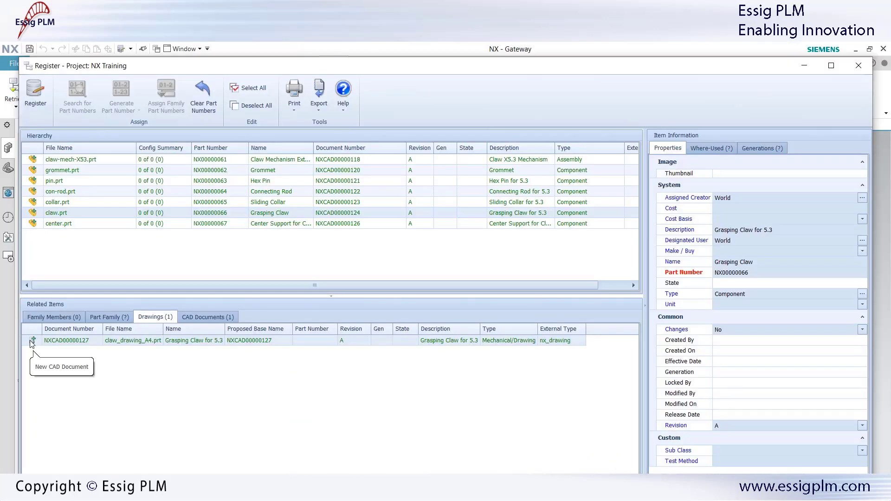
Step: Set the claw.prt CAD document's Manufacturing Method to Casted, then view the claw assembly's properties
left_click(198, 317)
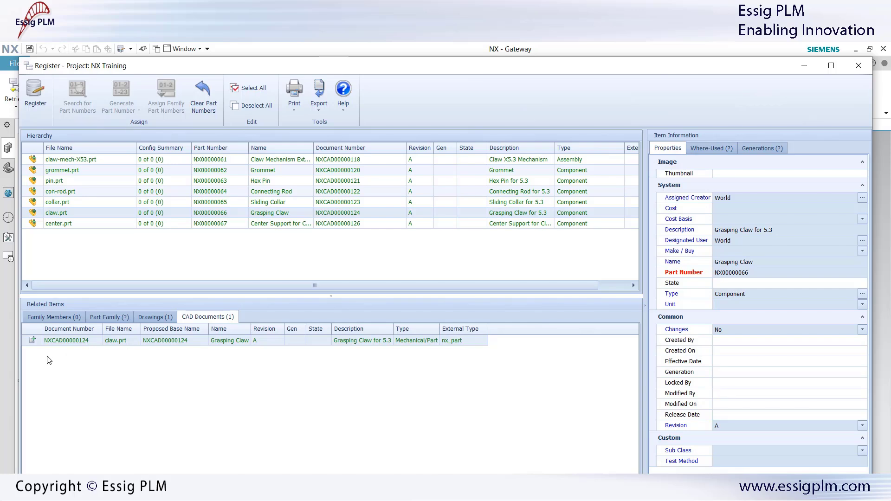
left_click(113, 340)
scroll(801, 380, "down", 3)
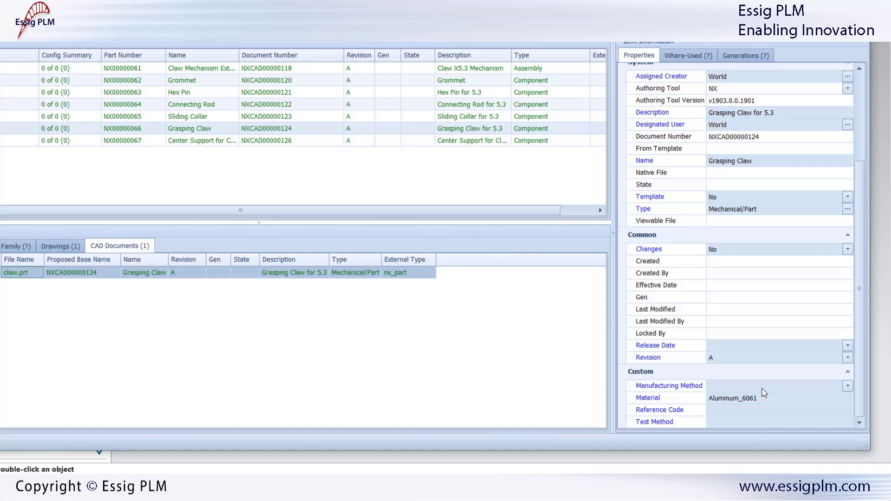
left_click(776, 440)
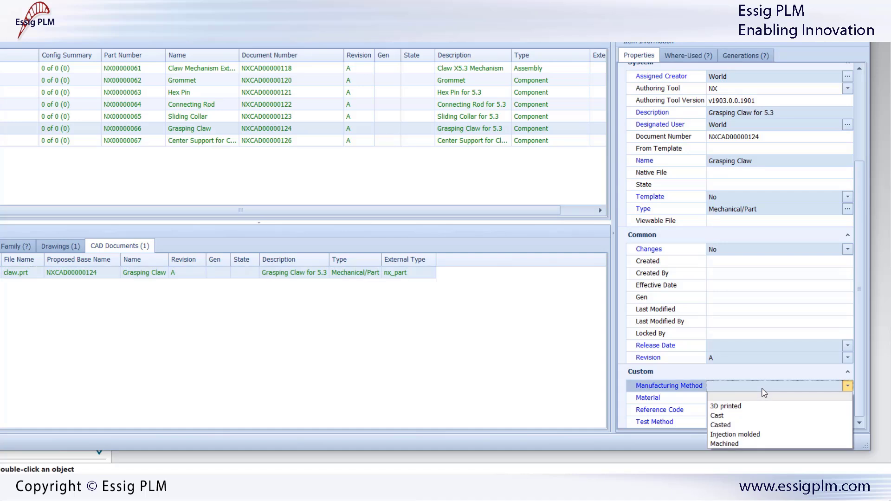
left_click(732, 425)
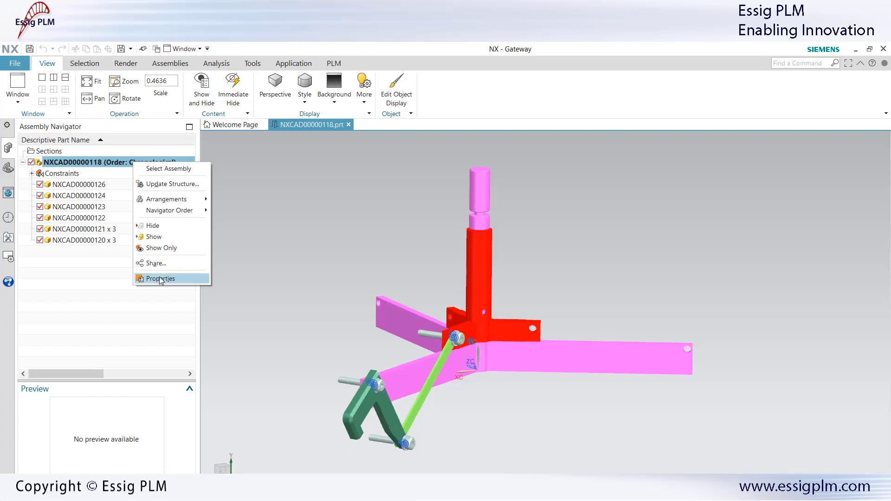
left_click(159, 279)
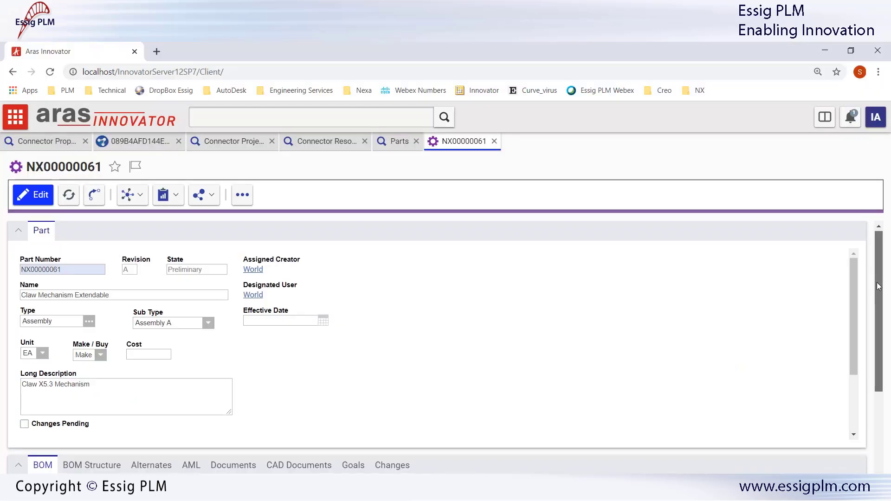
scroll(885, 323, "down", 4)
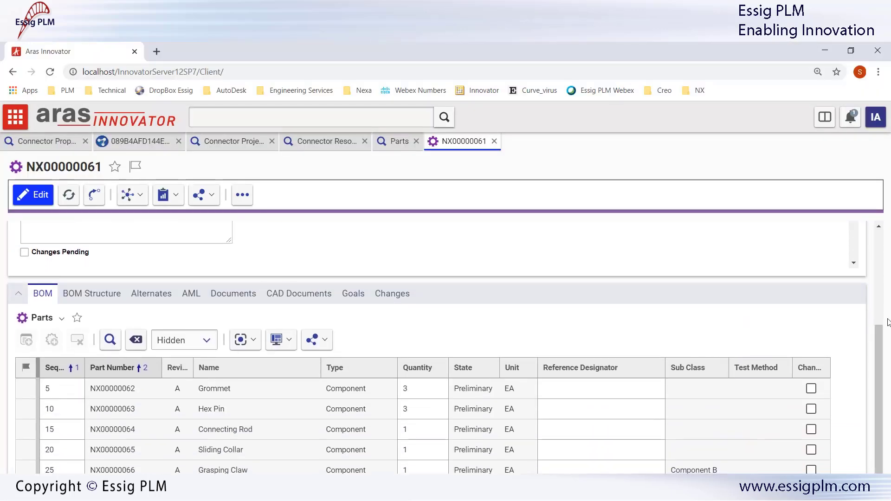
Step: Show NX00000061's BOM Structure and review its Multilevel BOM Report
scroll(888, 323, "down", 1)
left_click(113, 266)
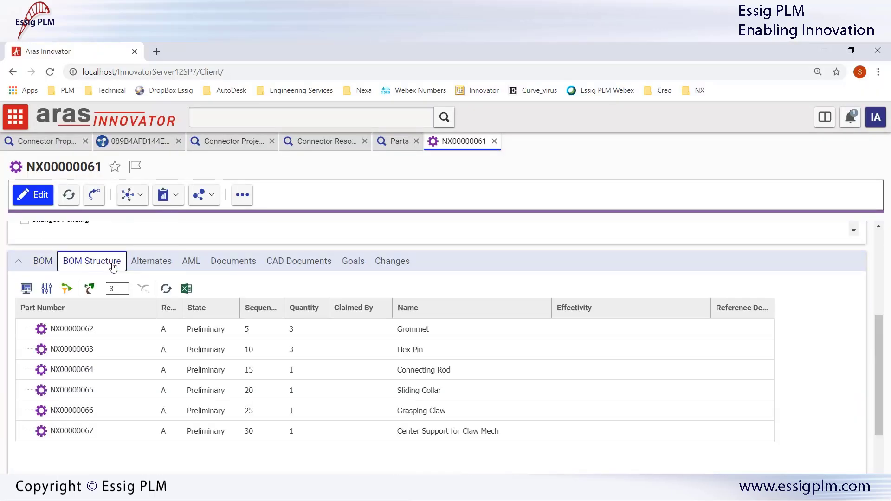
left_click(165, 195)
left_click(171, 211)
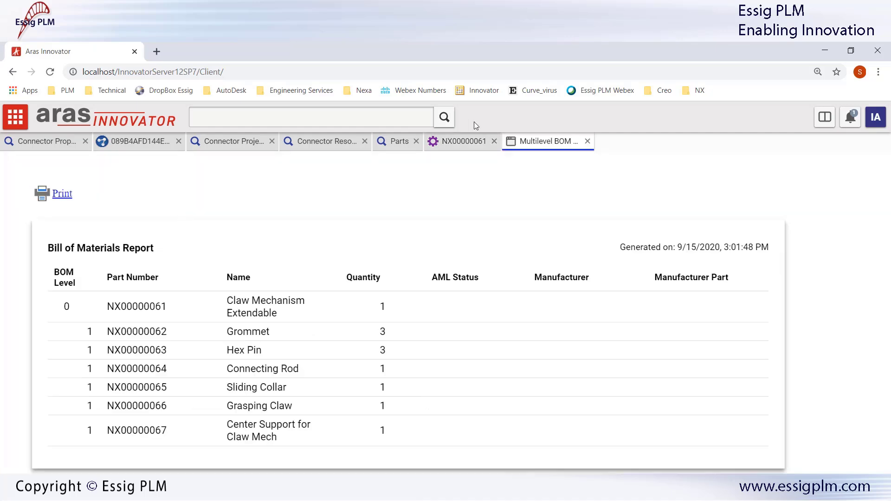
left_click(588, 141)
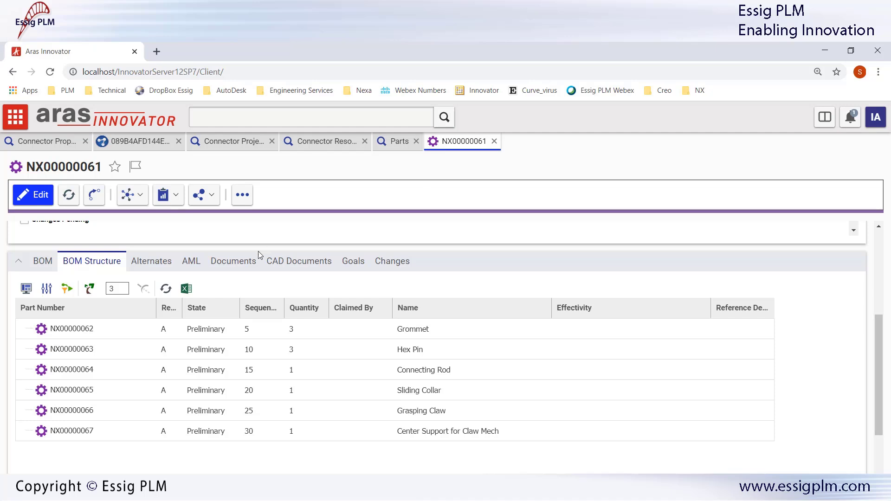
Step: Open CAD document NXCAD00000118, Claw Mechanism Extendable, from the assembly's CAD Documents
left_click(292, 261)
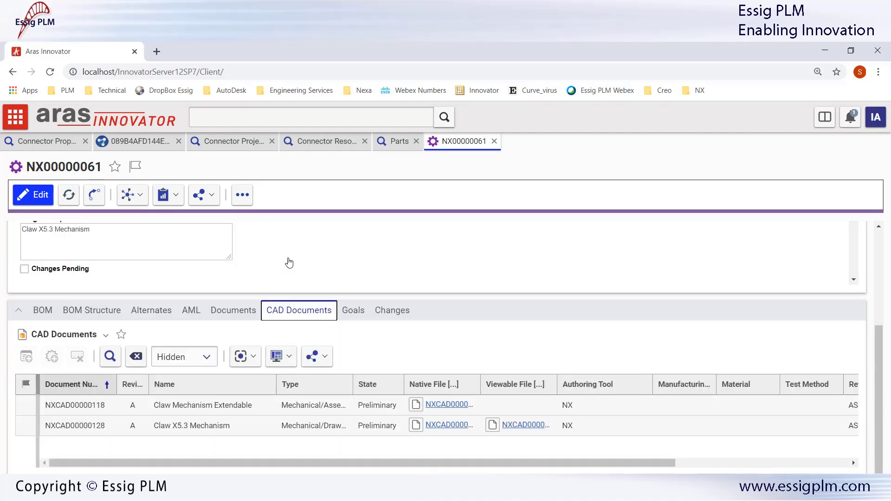
left_click_drag(354, 379, 391, 380)
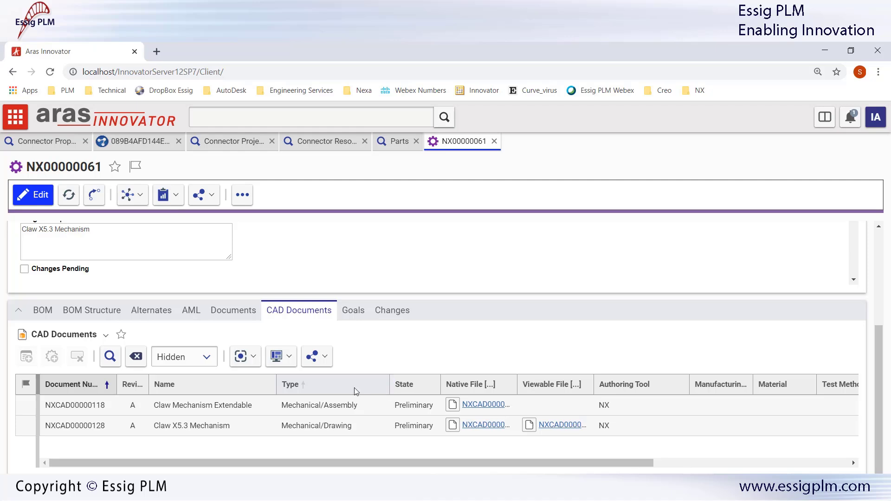
double_click(92, 407)
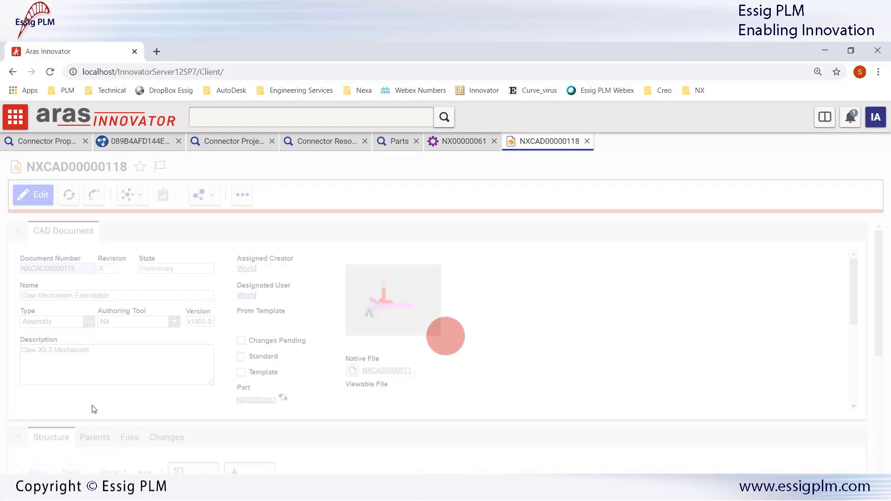